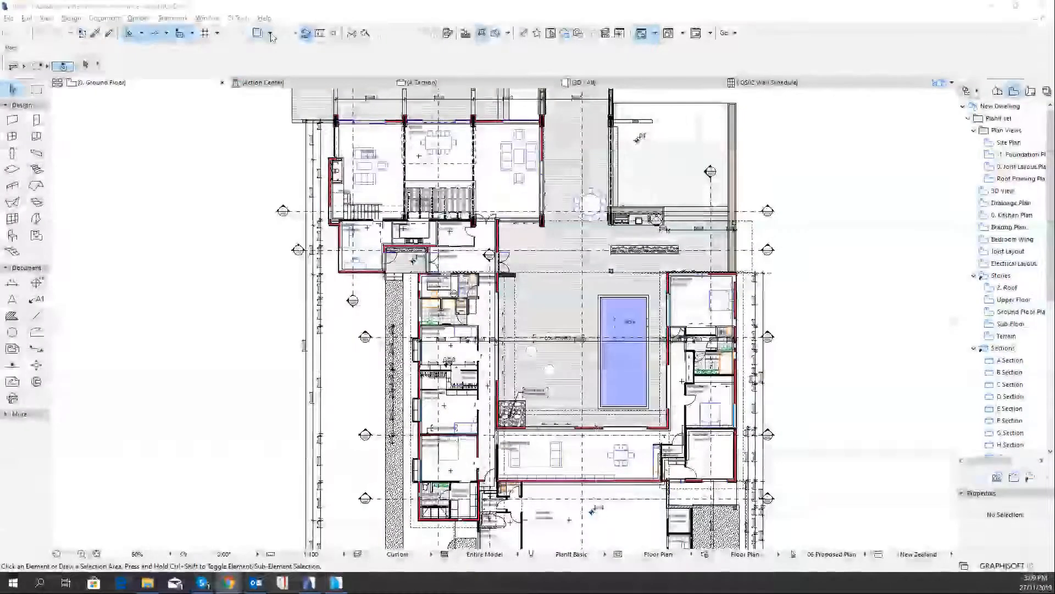
Turn on the trace reference over the ground floor plan and examine how the story above overlays it
scroll(515, 204, "down", 4)
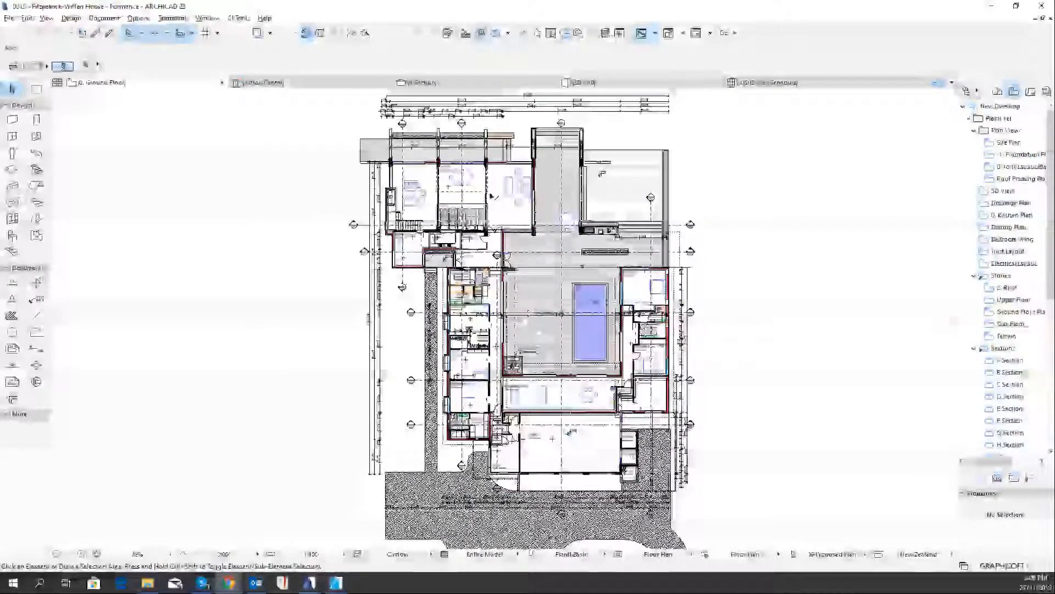
middle_click_drag(491, 195, 462, 247)
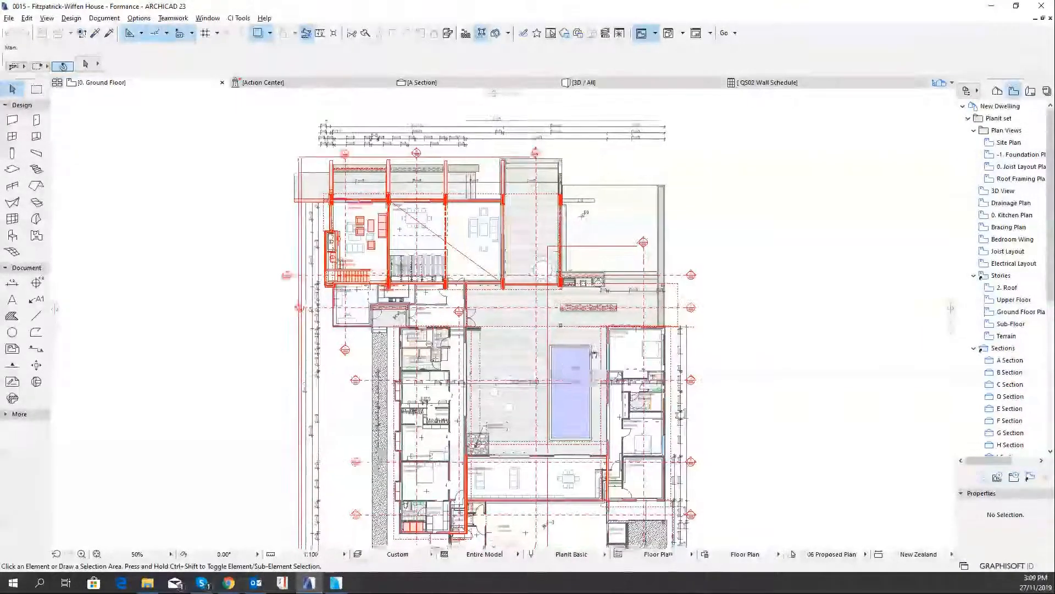
scroll(525, 280, "up", 5)
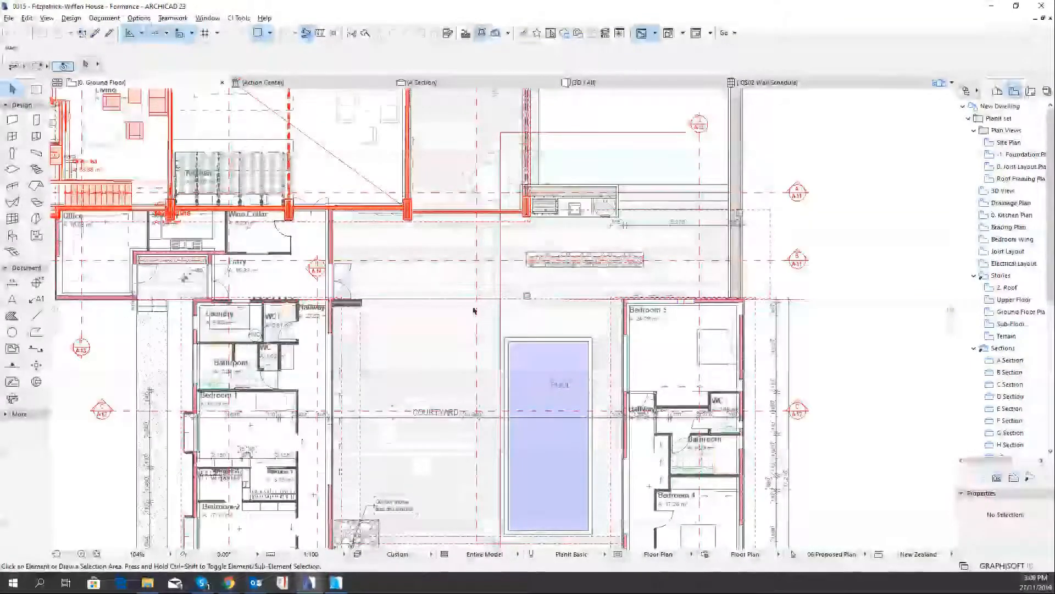
scroll(486, 297, "down", 2)
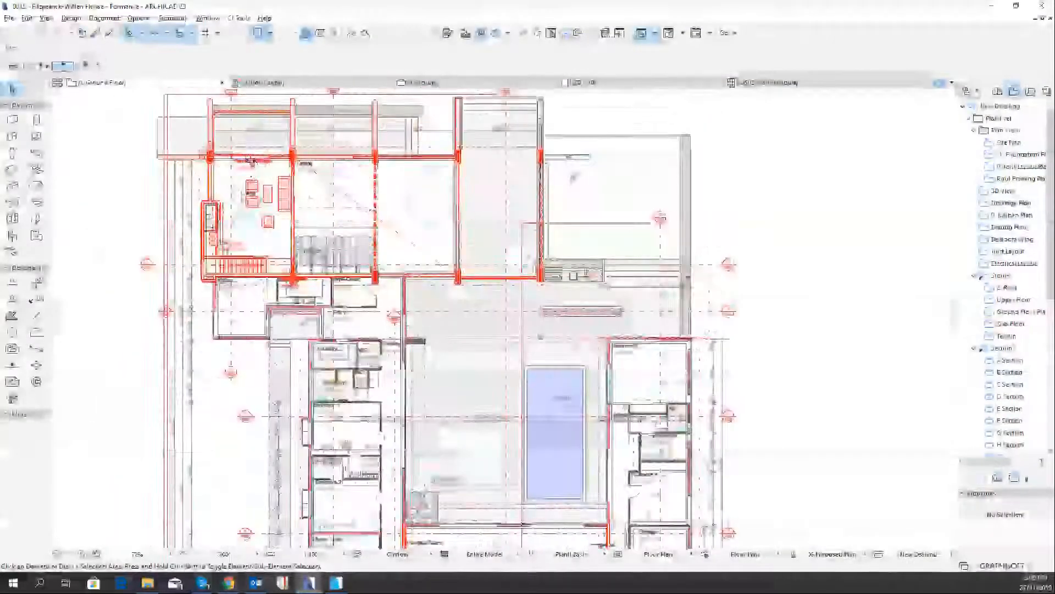
scroll(248, 160, "up", 3)
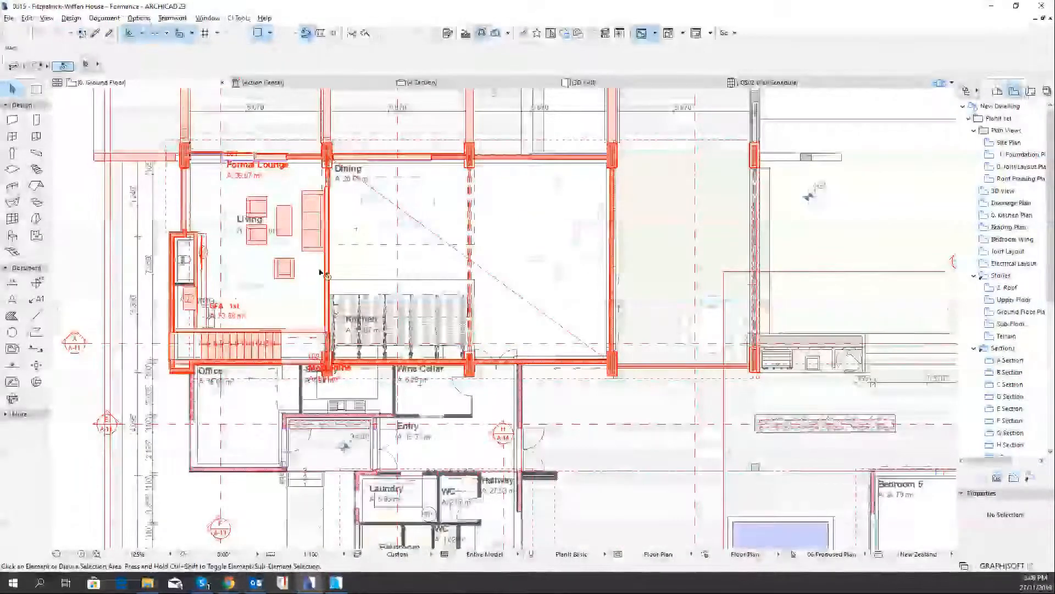
scroll(422, 219, "down", 2)
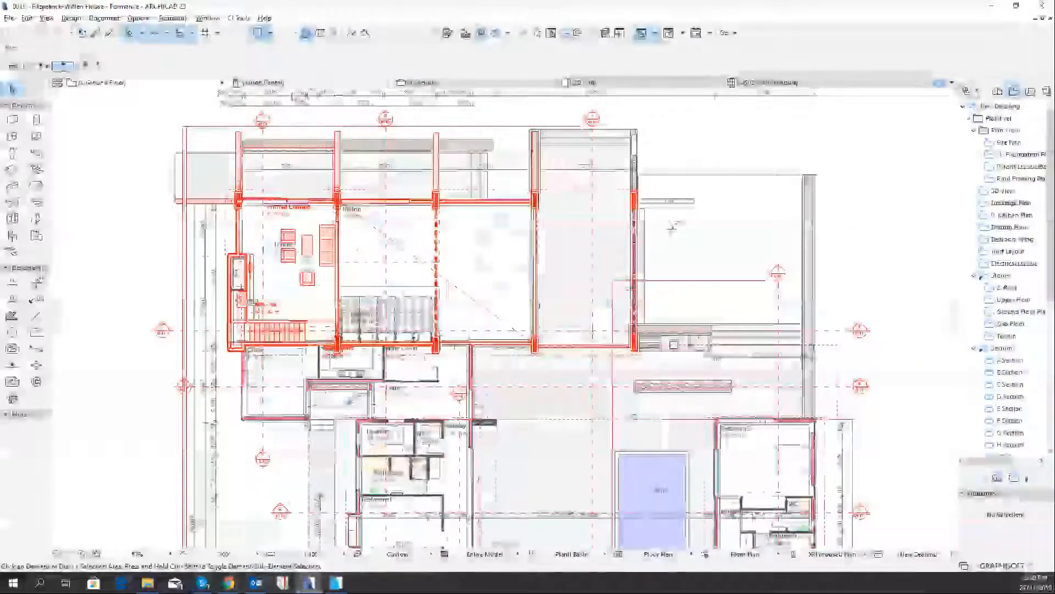
Review which stories, views and layouts can be chosen as the trace reference
mouse_move(296, 92)
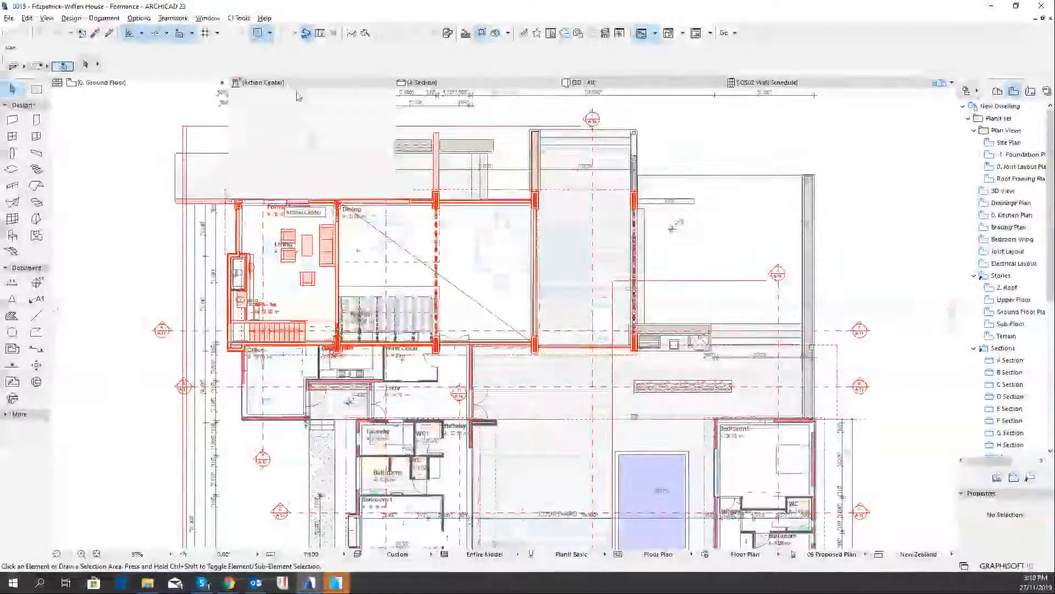
left_click(270, 33)
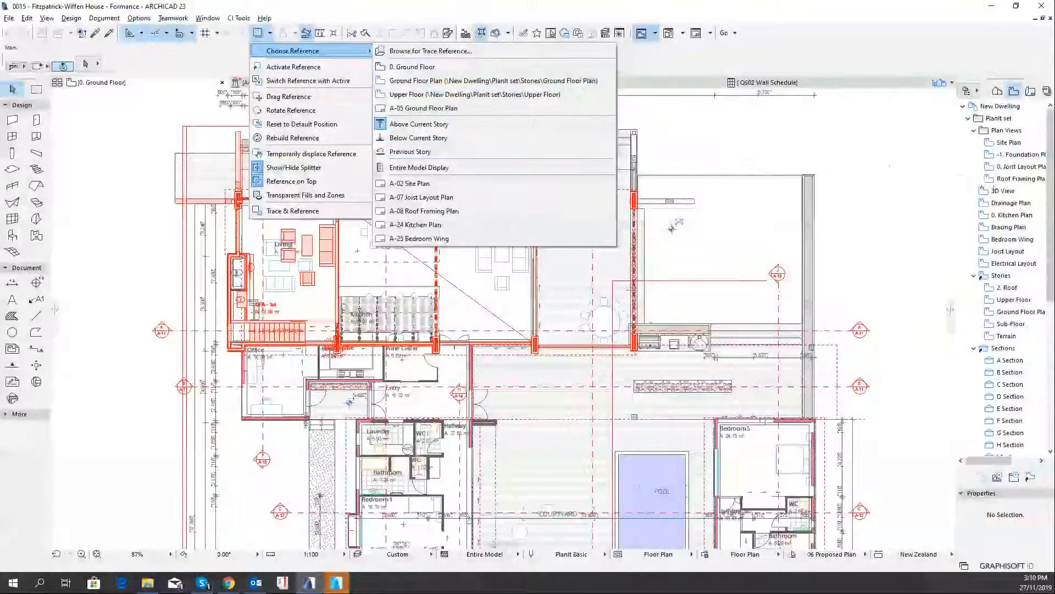
left_click(949, 167)
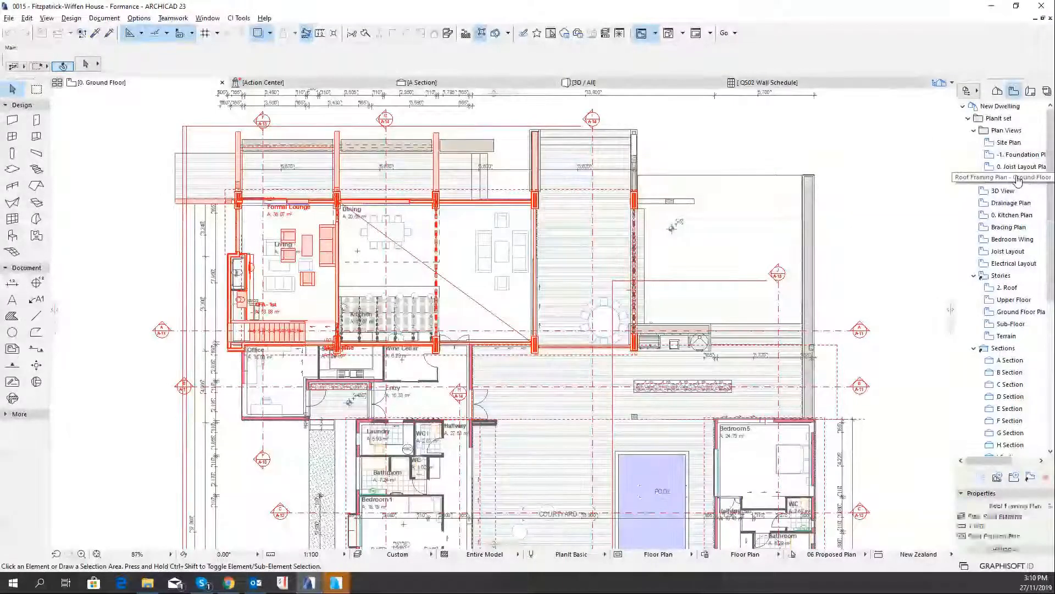
Show the Roof Framing Plan view as the trace reference over the ground floor and inspect the overlaid framing
right_click(1017, 180)
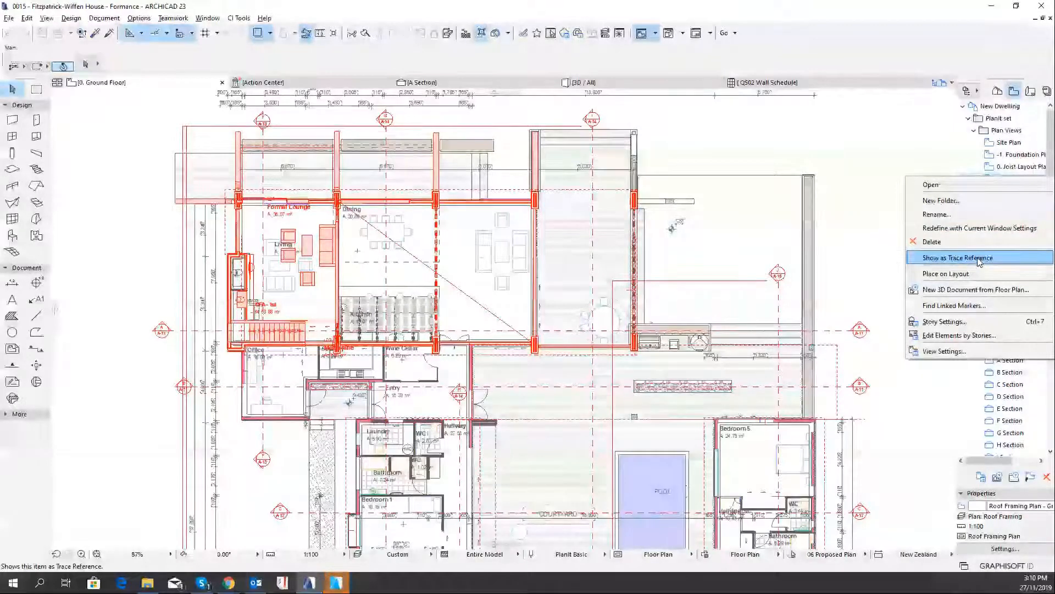
left_click(978, 261)
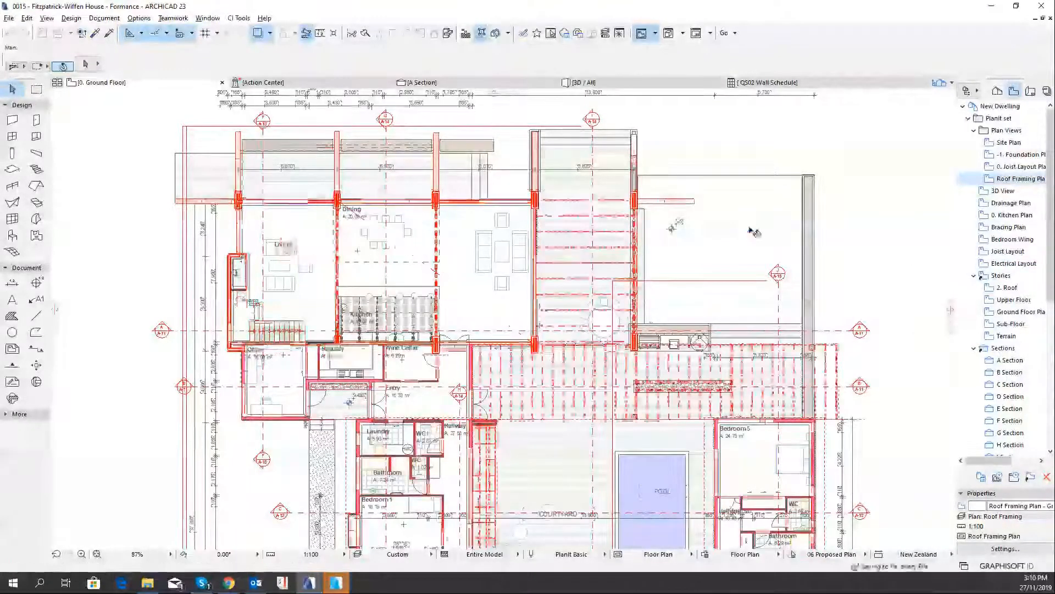
scroll(698, 247, "down", 2)
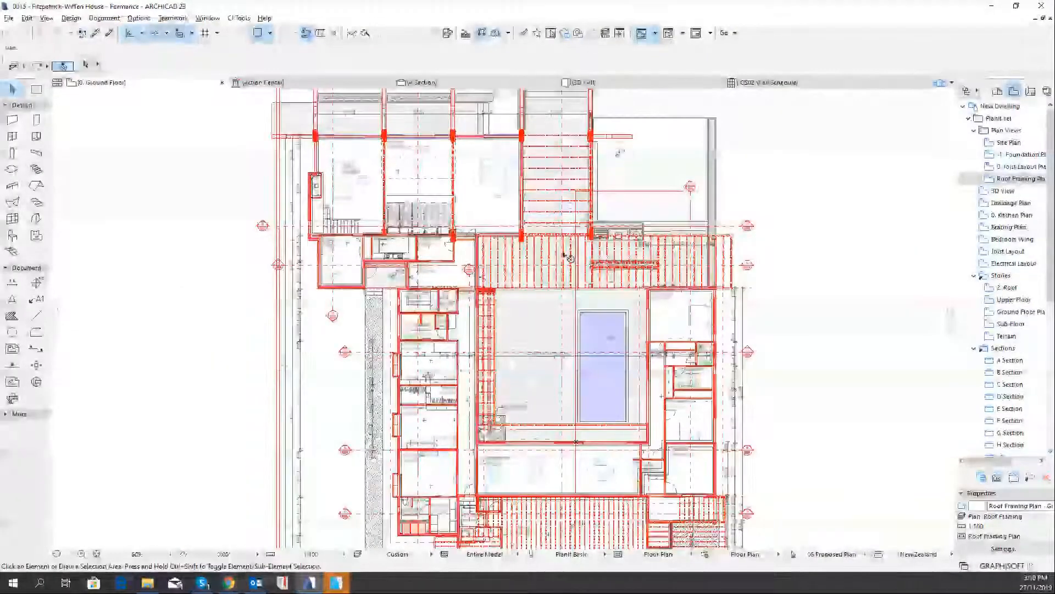
scroll(522, 275, "down", 3)
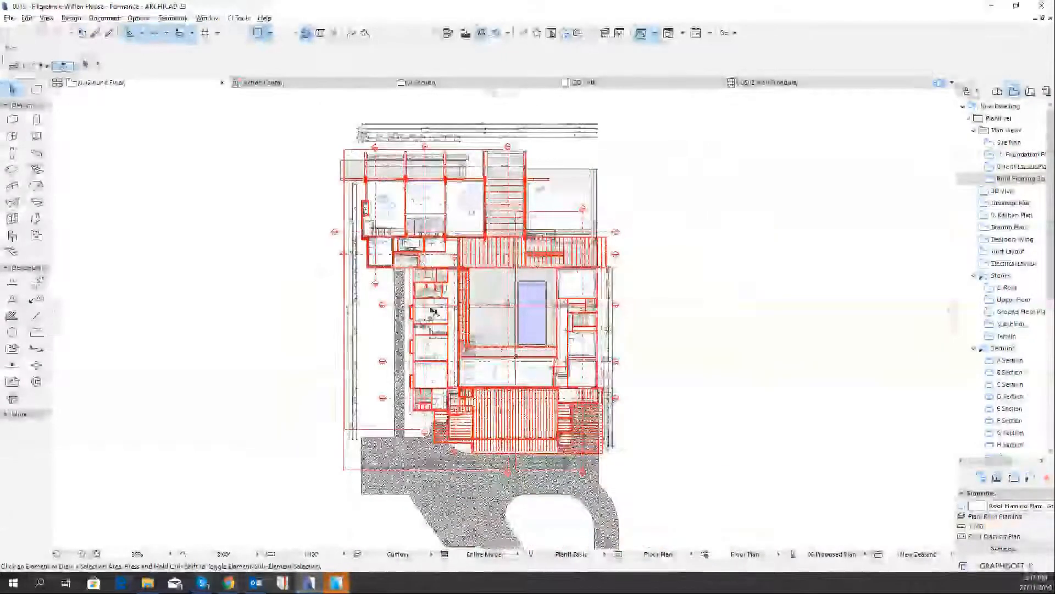
scroll(516, 354, "up", 3)
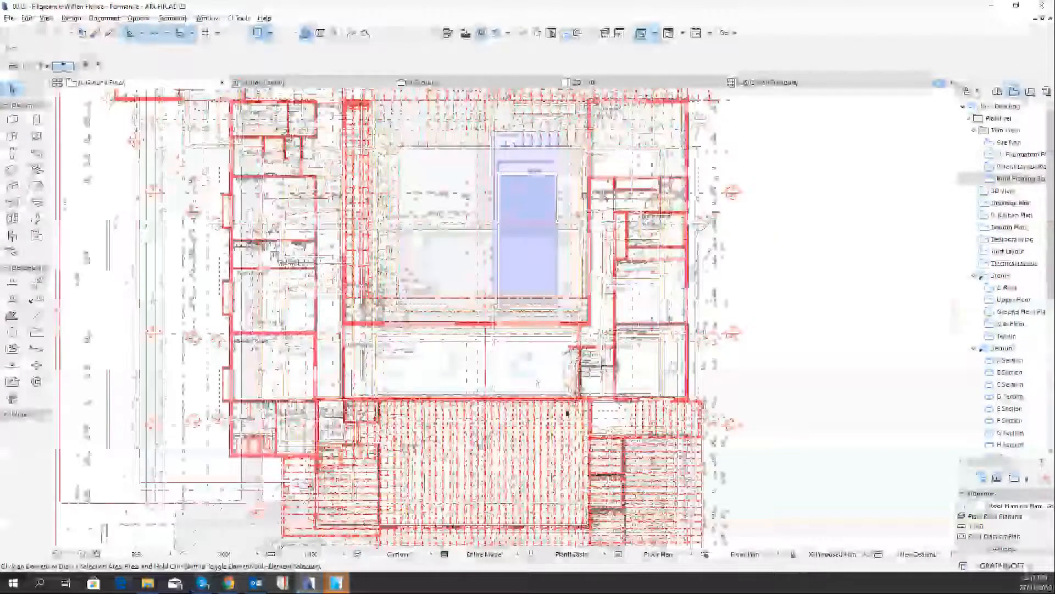
scroll(568, 329, "up", 3)
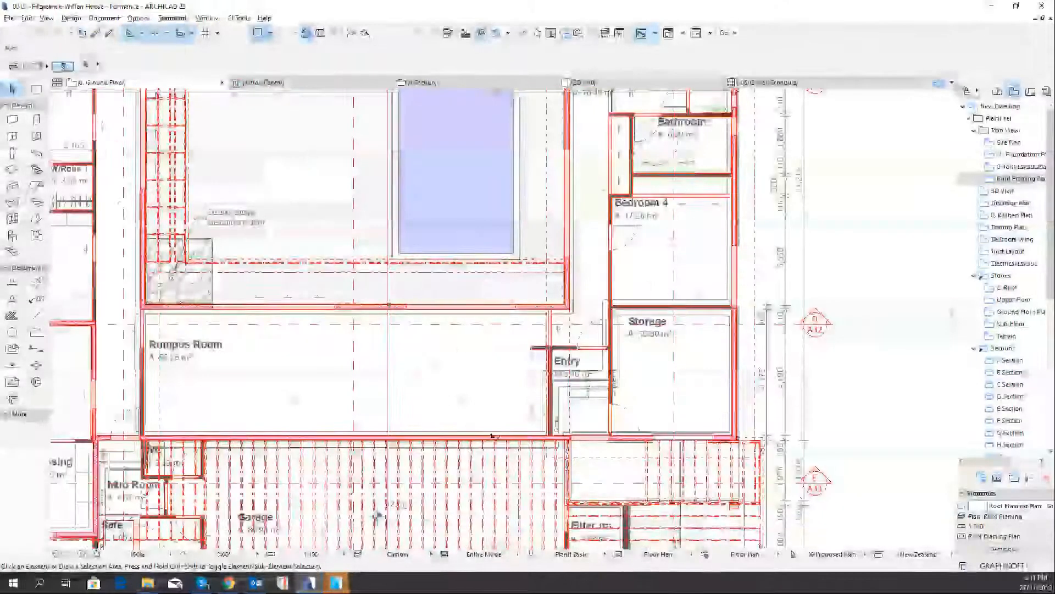
scroll(476, 401, "down", 3)
scroll(425, 328, "down", 2)
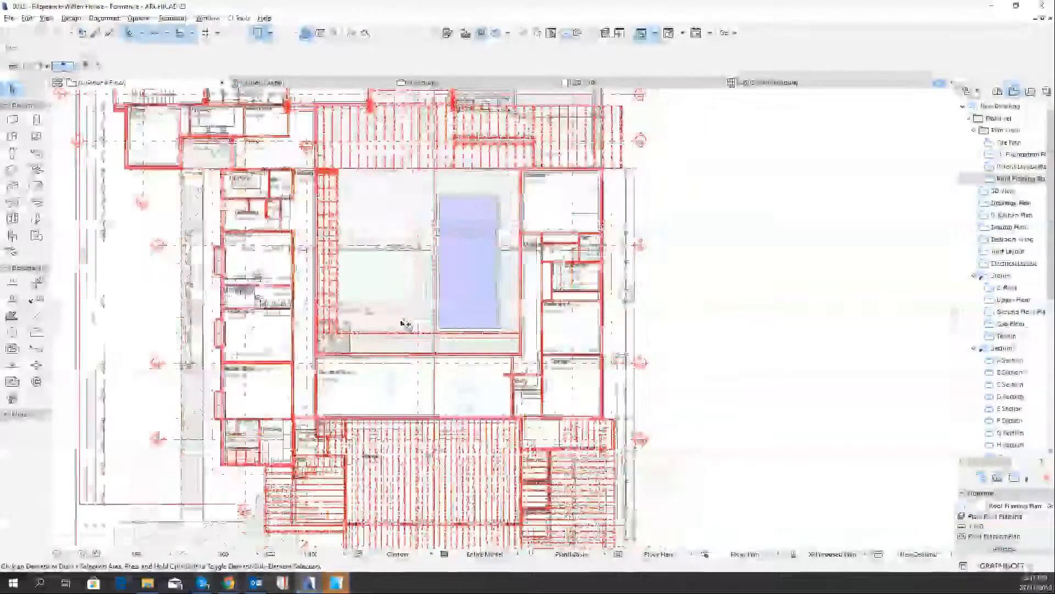
middle_click_drag(312, 242, 397, 301)
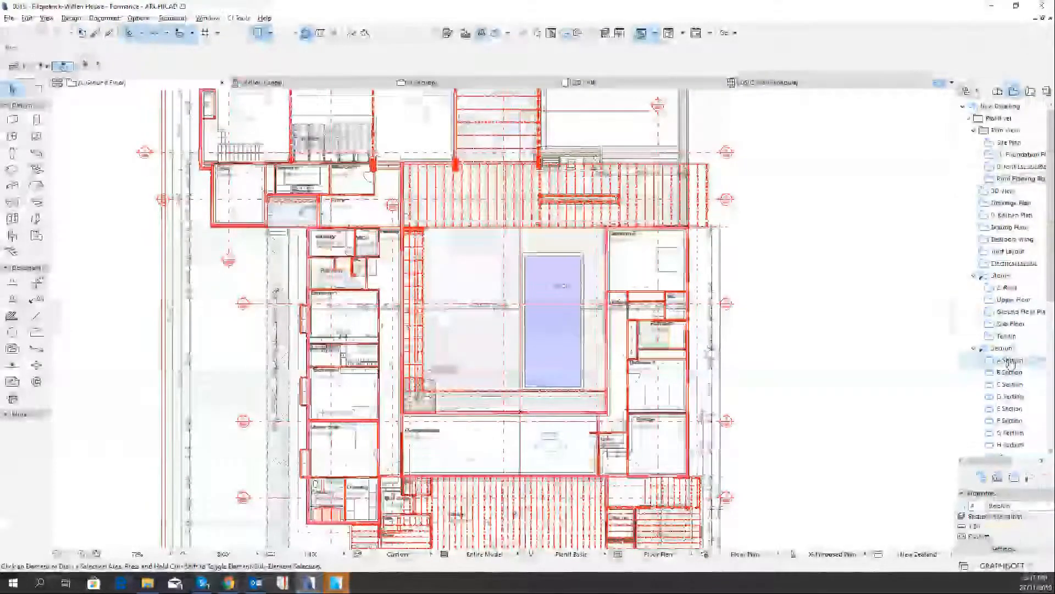
Show the A Section view as the trace reference over the ground floor plan and inspect the overlaid section
right_click(1009, 360)
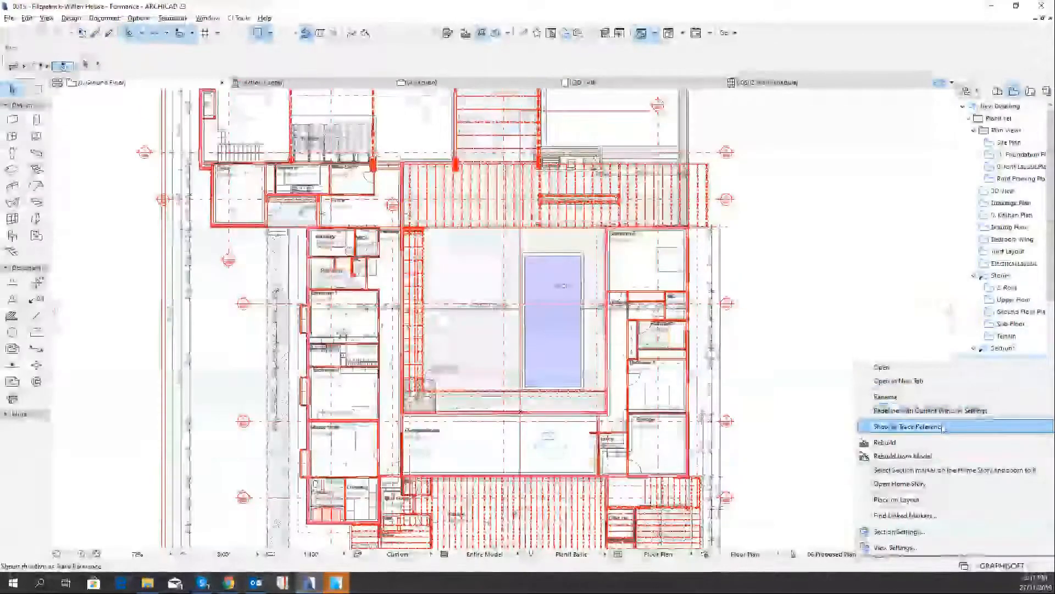
left_click(944, 426)
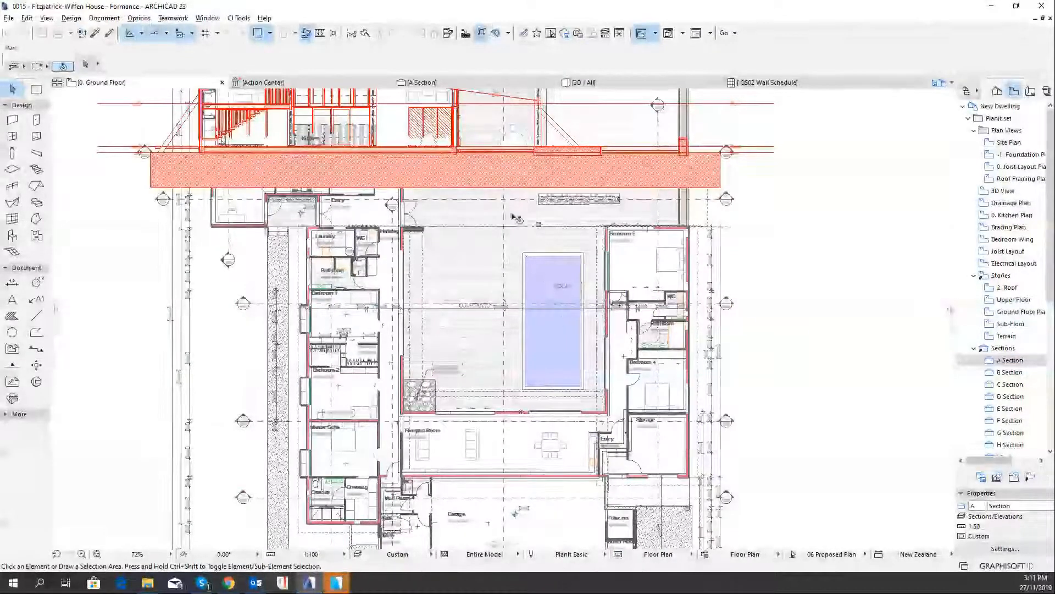
scroll(516, 218, "down", 2)
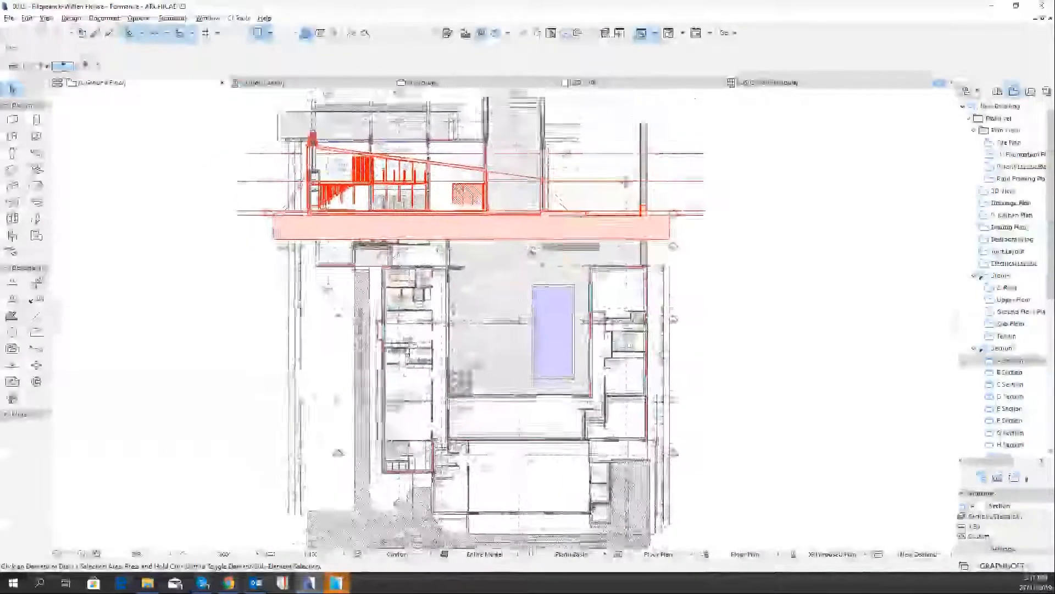
scroll(496, 259, "up", 4)
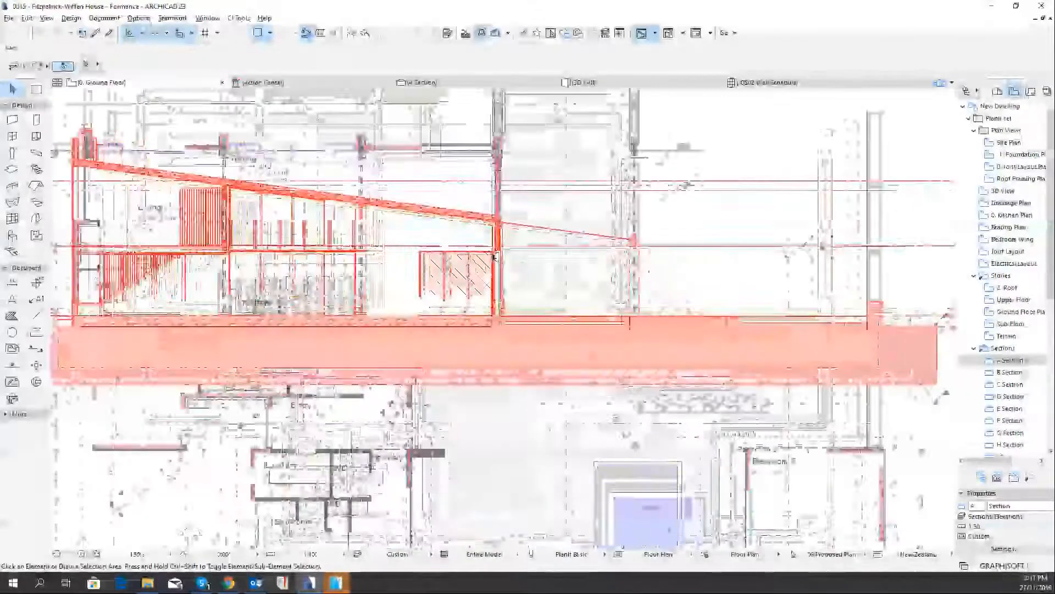
scroll(496, 259, "down", 3)
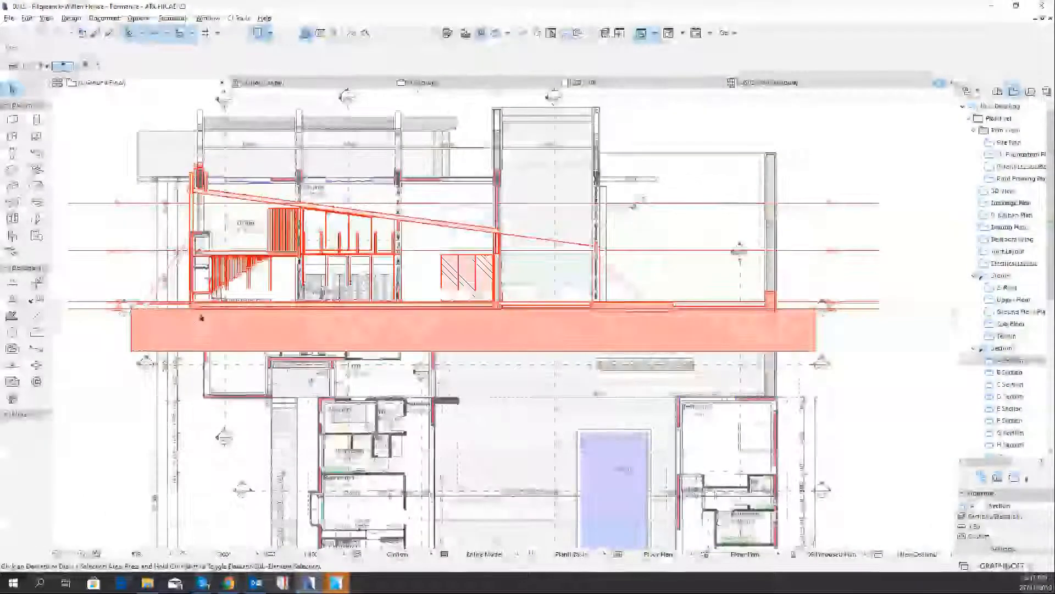
scroll(123, 319, "up", 5)
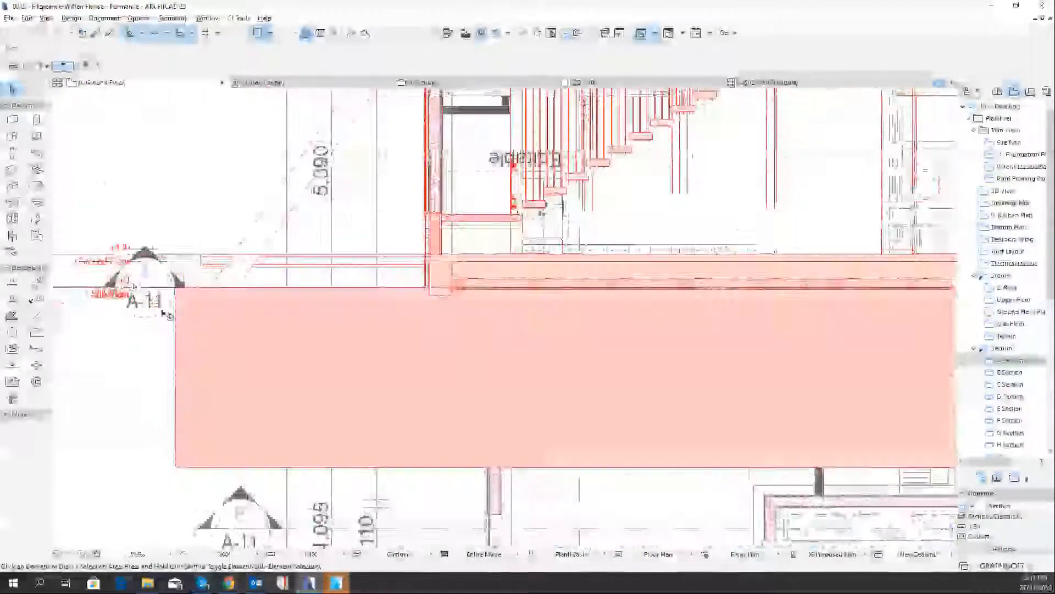
scroll(212, 298, "down", 5)
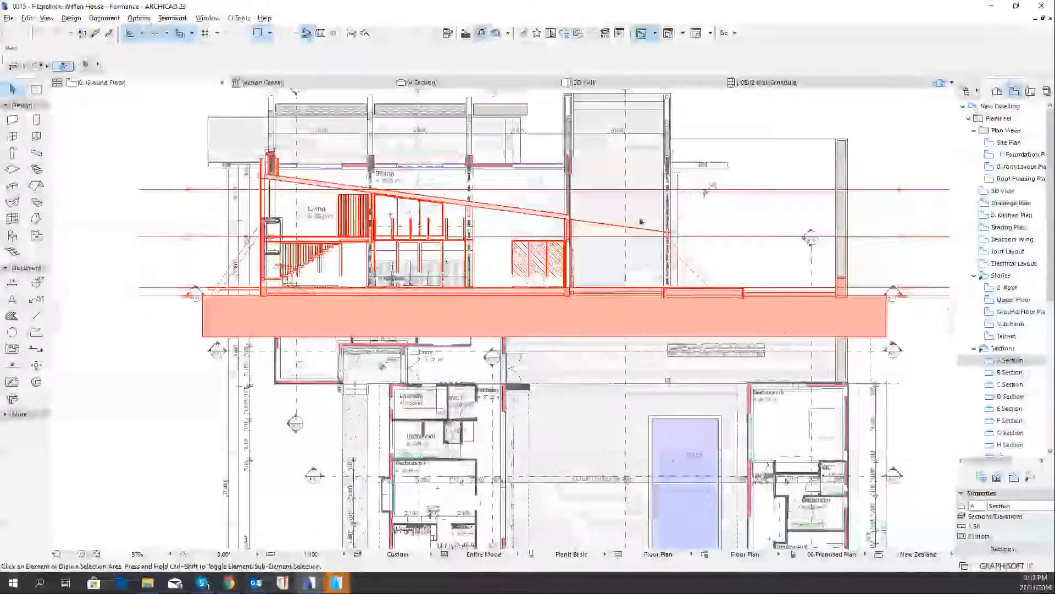
scroll(297, 235, "up", 3)
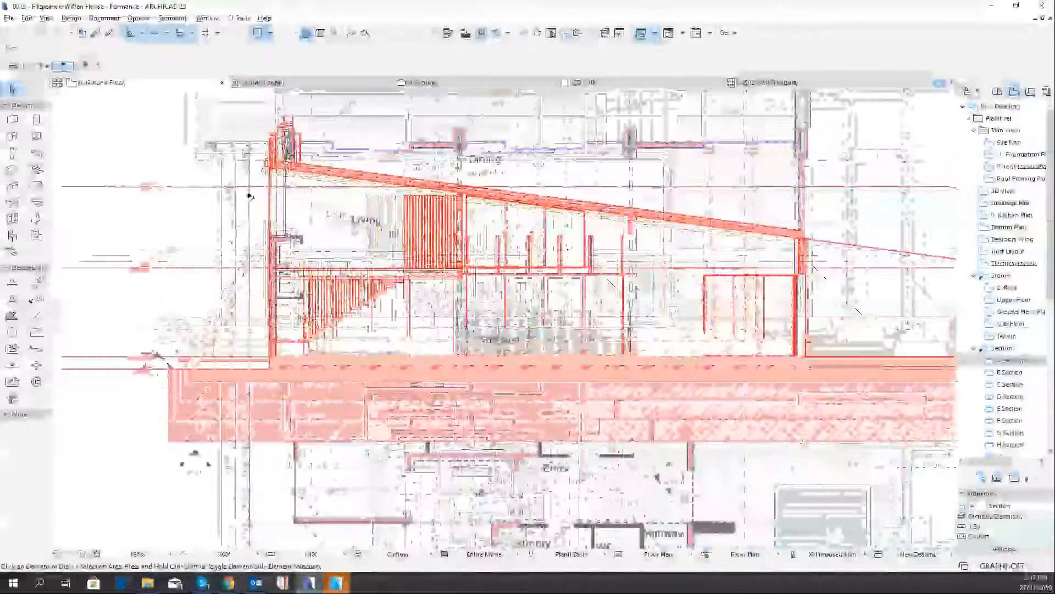
scroll(459, 264, "up", 2)
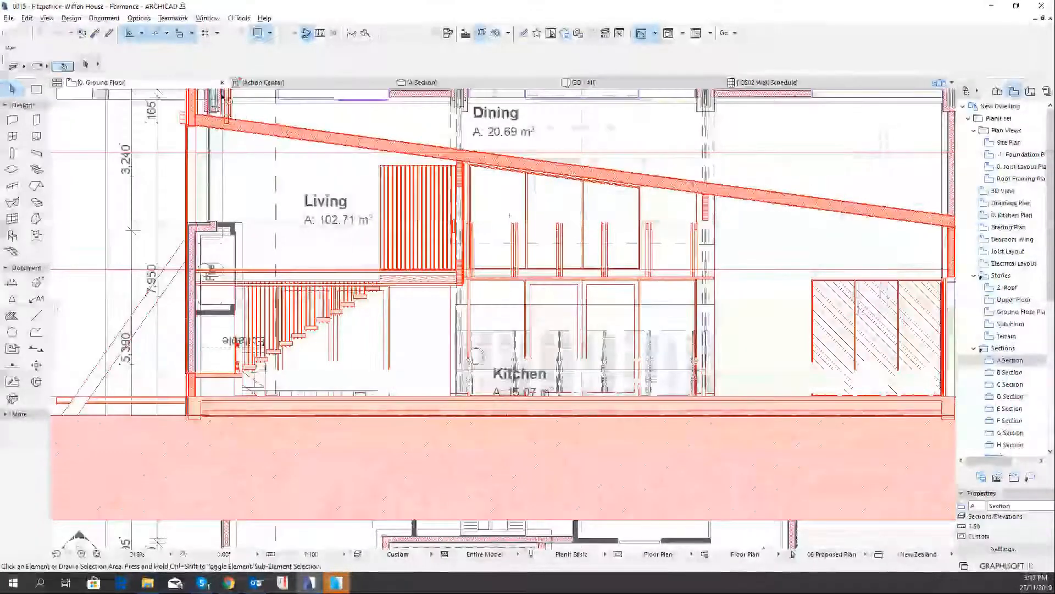
Turn off Reference on Top so the section reference lies beneath the active floor plan
left_click(271, 33)
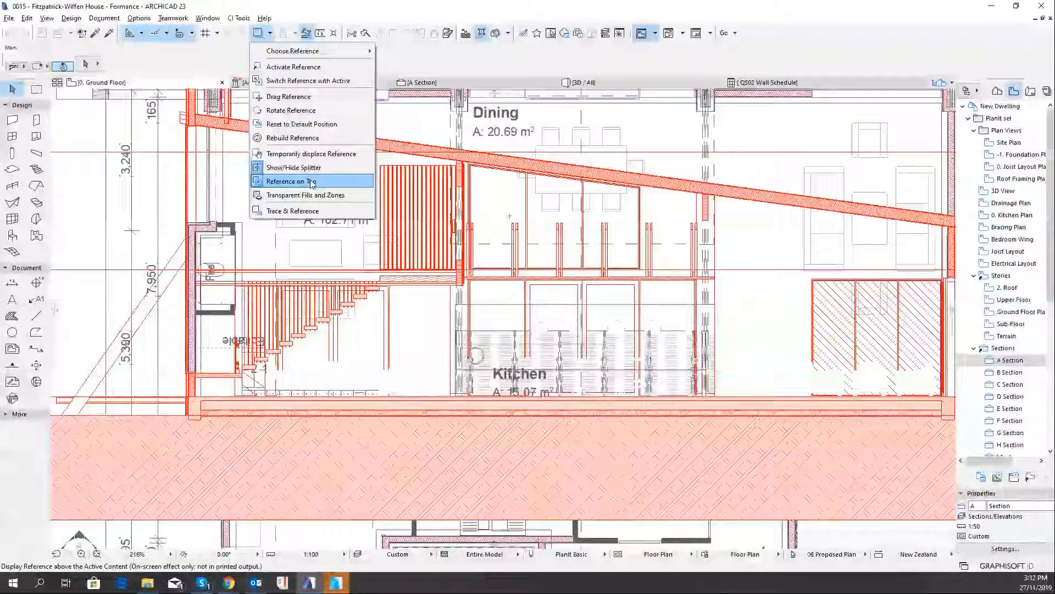
left_click(311, 182)
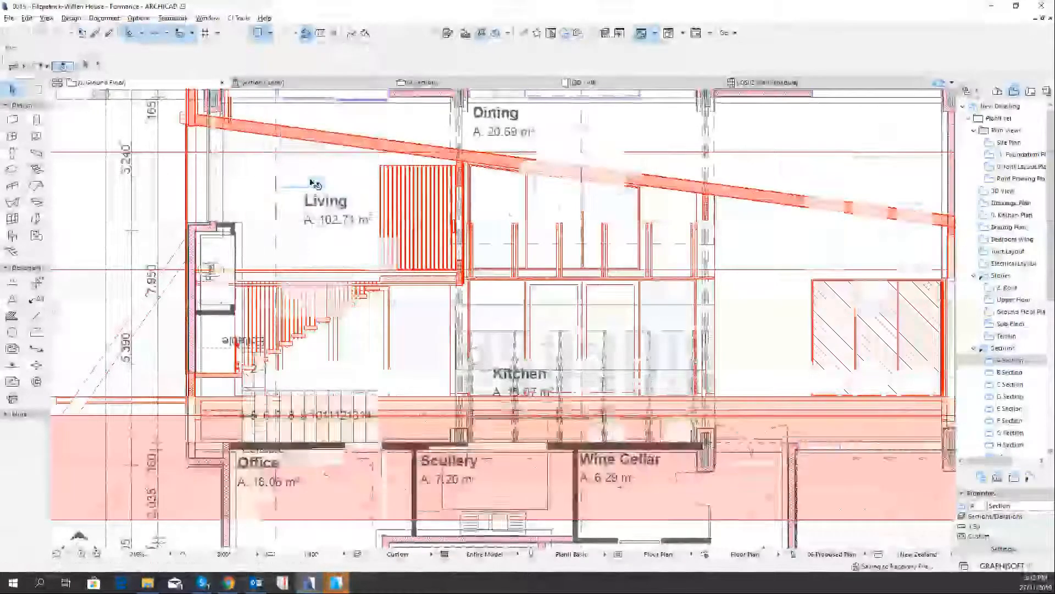
scroll(397, 273, "down", 3)
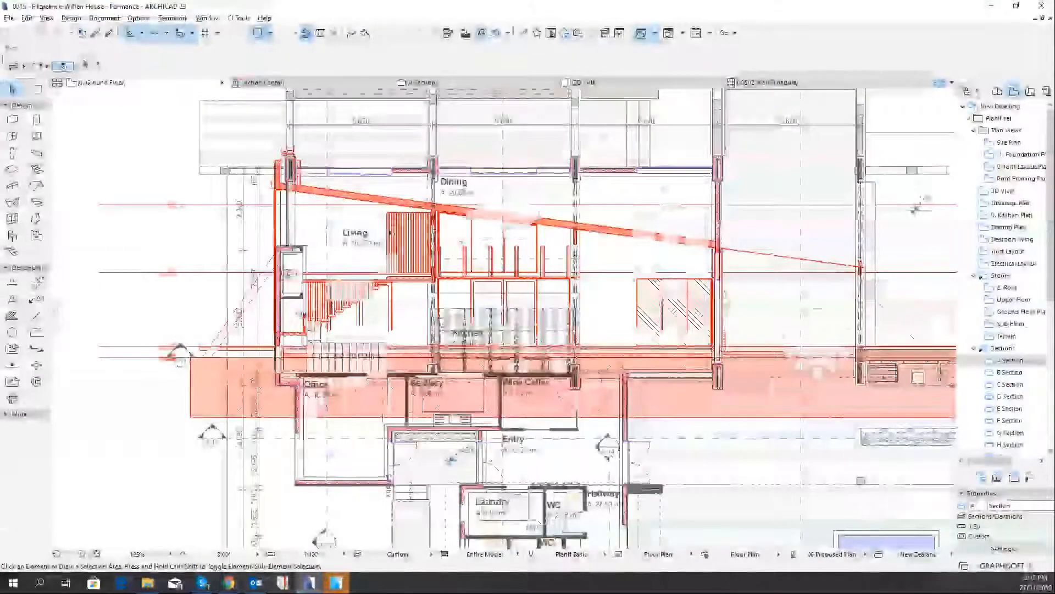
Show the Trace & Reference palette over the plan, widen it, and view its list of available references
left_click(270, 32)
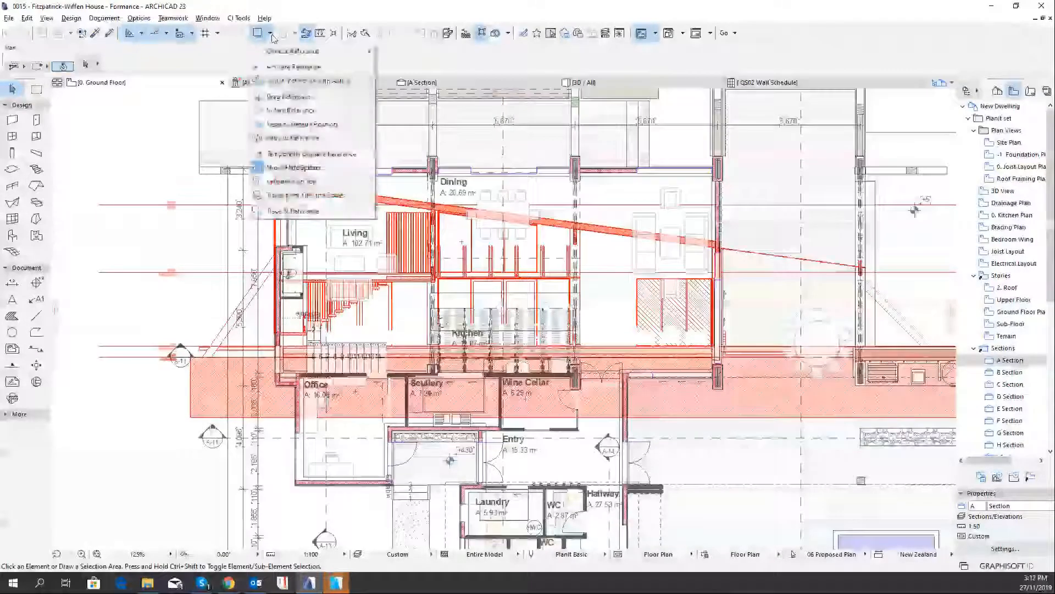
left_click(311, 212)
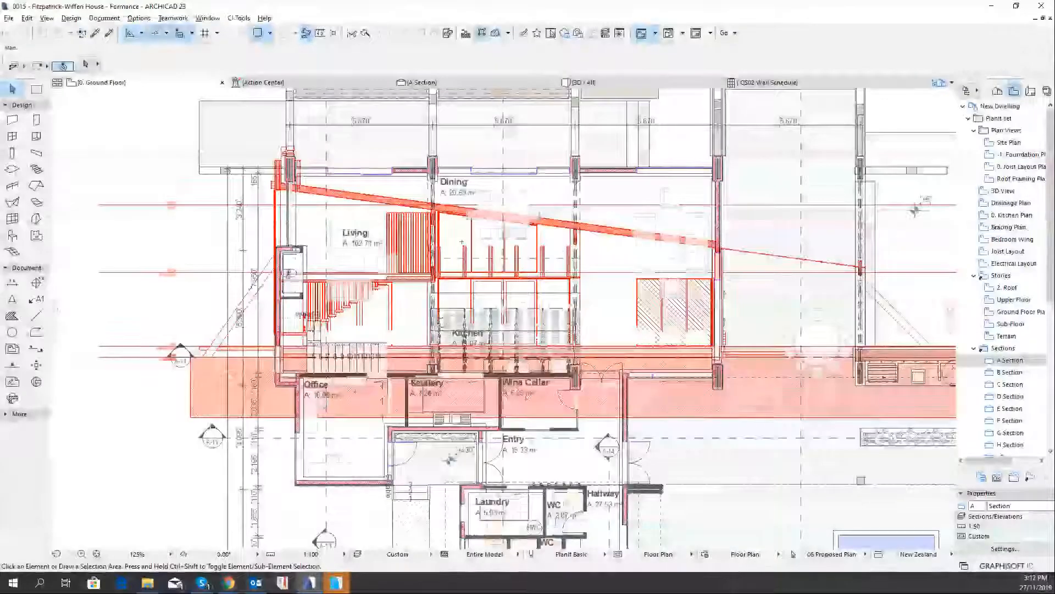
left_click_drag(0, 110, 131, 115)
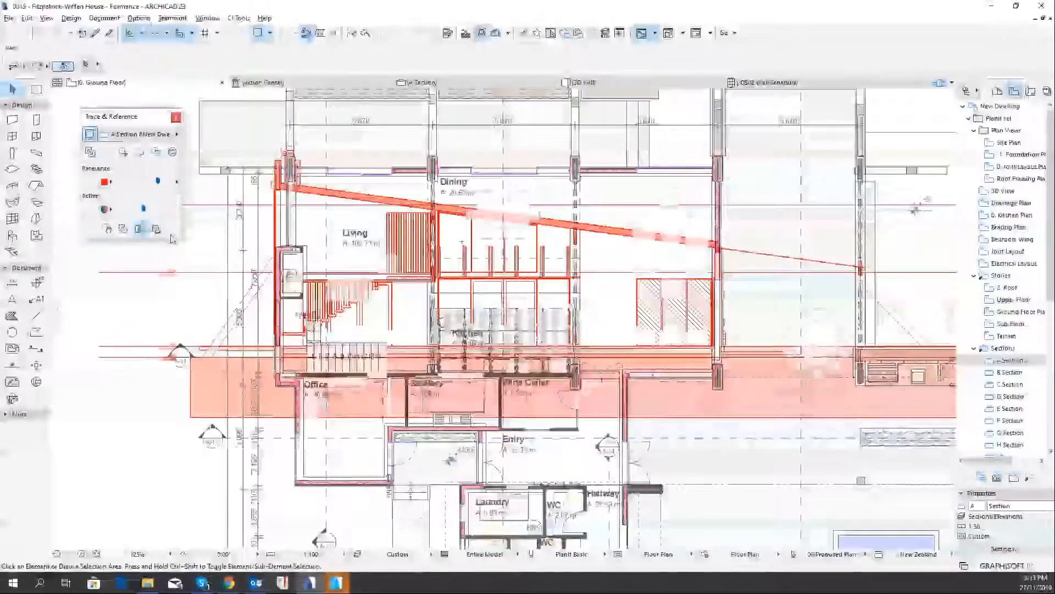
mouse_move(181, 234)
left_mouse_down()
mouse_move(223, 233)
mouse_move(193, 233)
left_mouse_up()
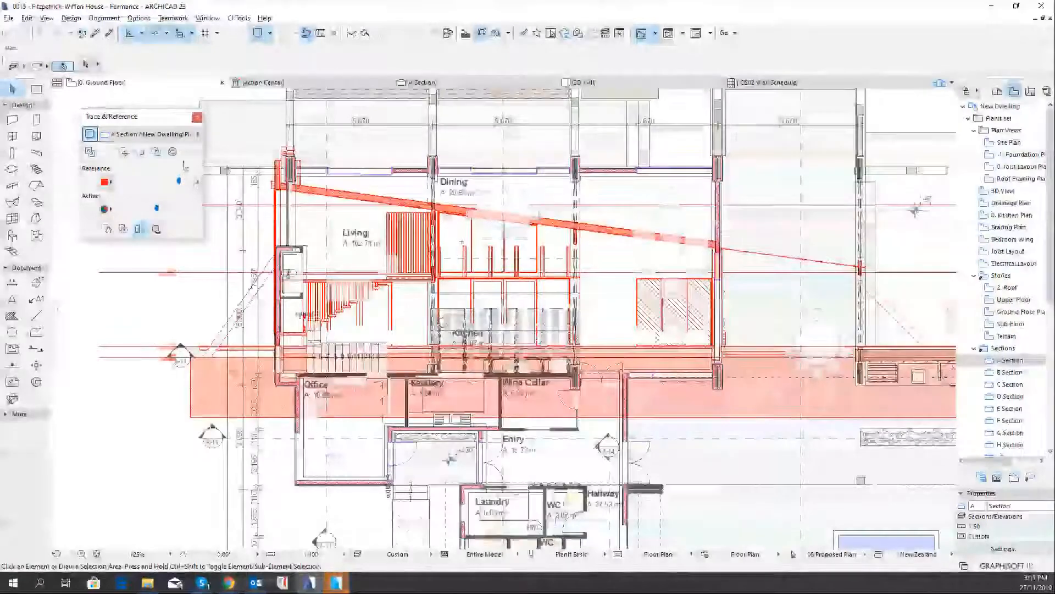
left_click(166, 136)
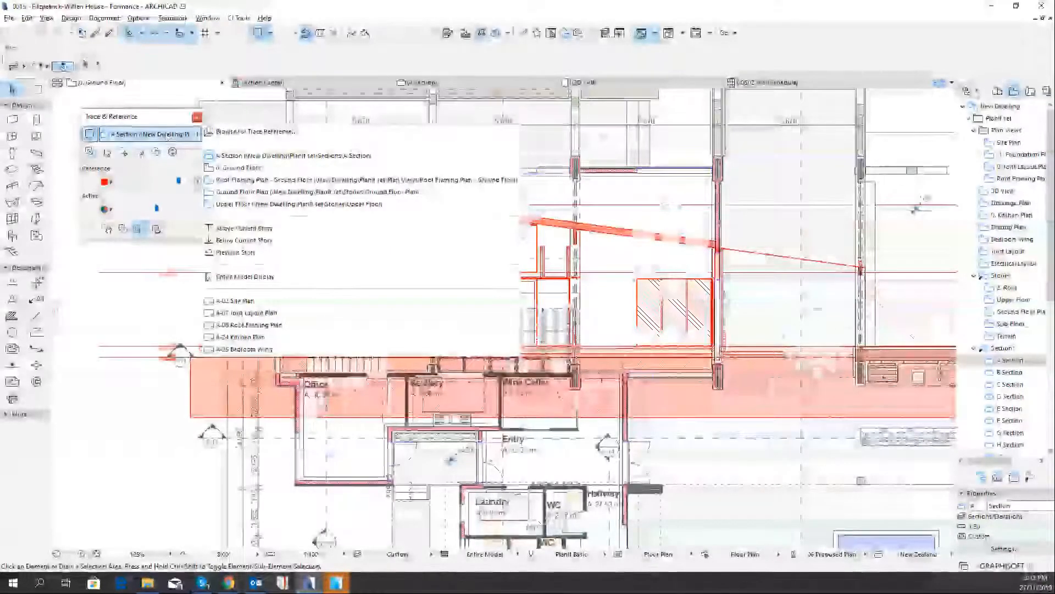
left_click(92, 159)
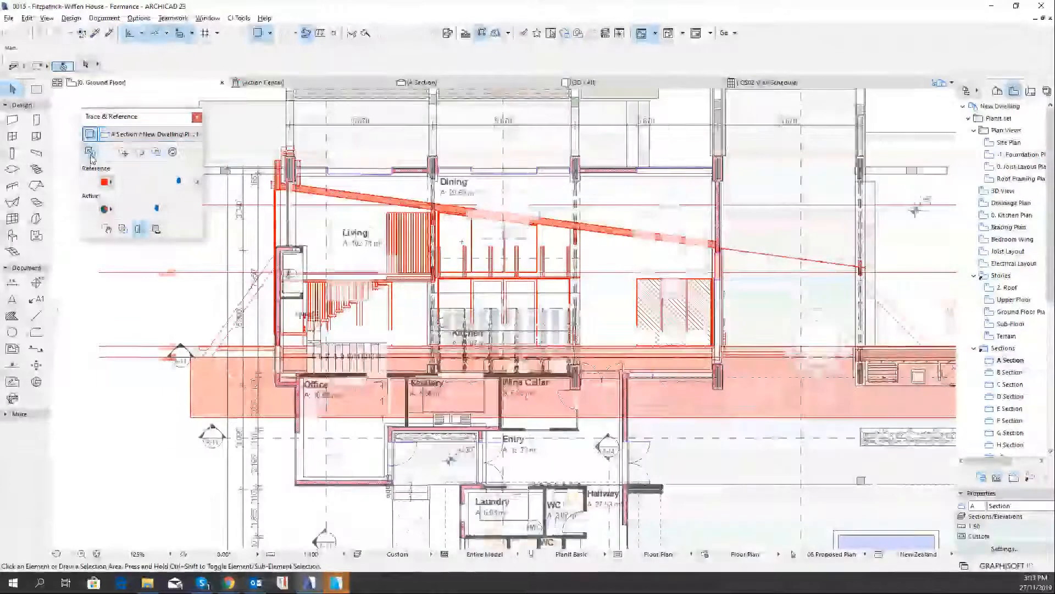
Swap the reference with the active view to show A Section over the Ground Floor trace, and toggle the trace off and on
left_click(90, 155)
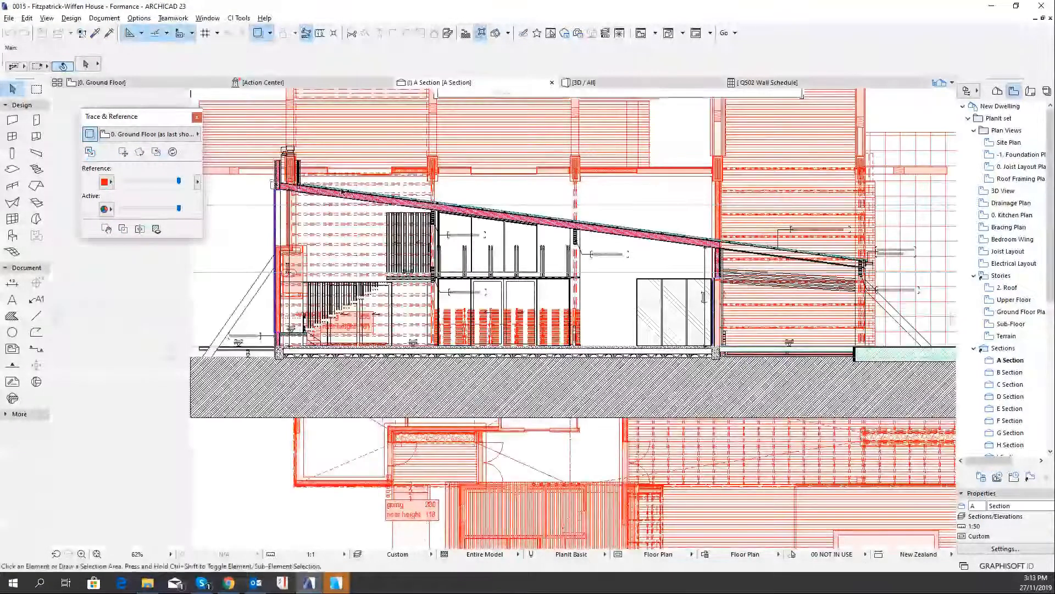
scroll(545, 285, "up", 4)
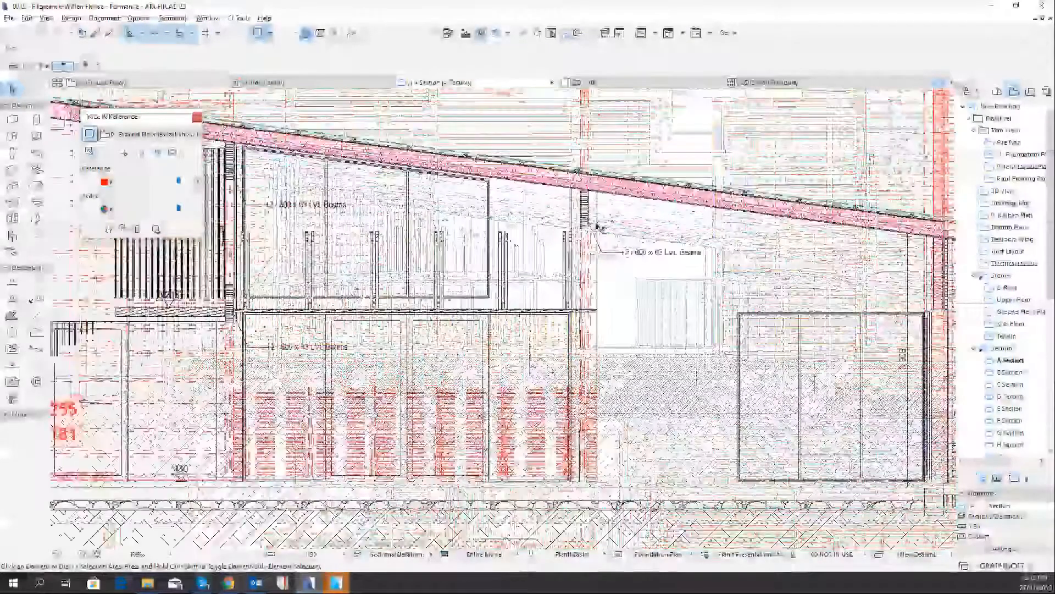
scroll(605, 215, "up", 2)
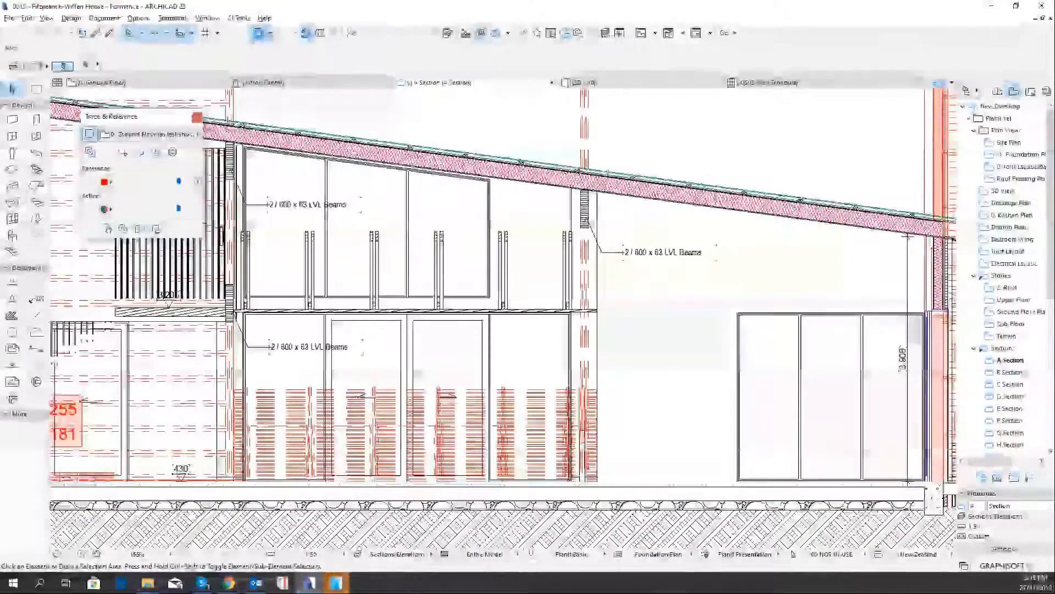
left_click(259, 34)
left_click(259, 37)
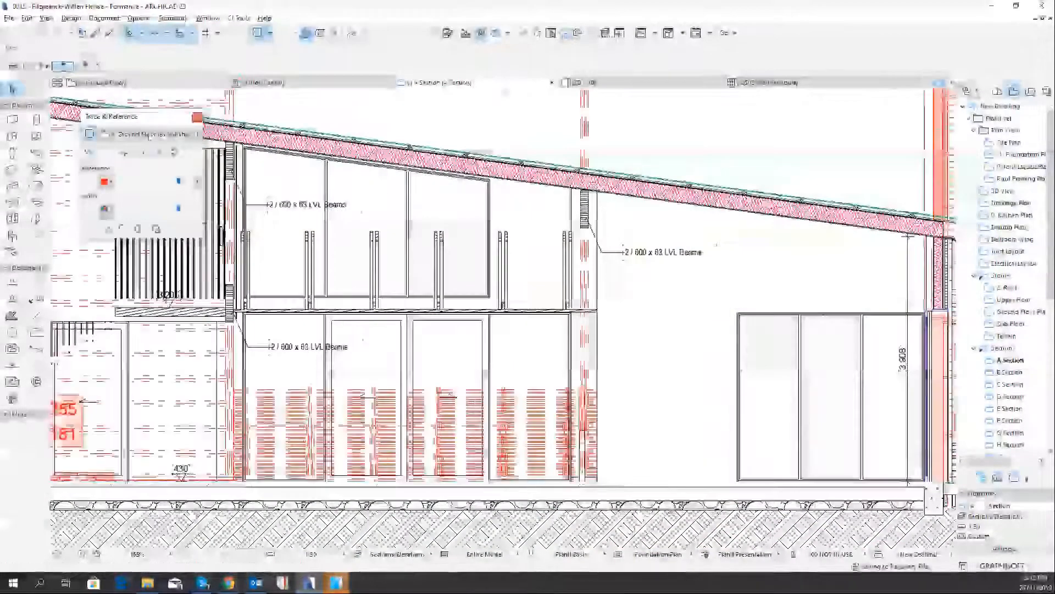
Try to drag the A Section reference from its roof corner and rotate it about the section's ground floor corner
left_click(121, 152)
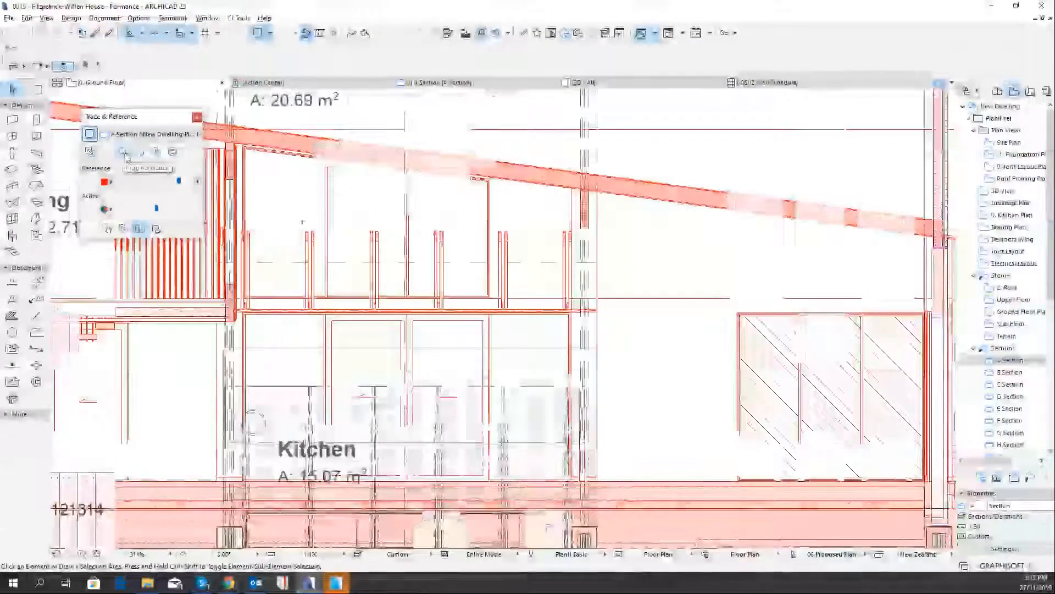
scroll(444, 240, "down", 5)
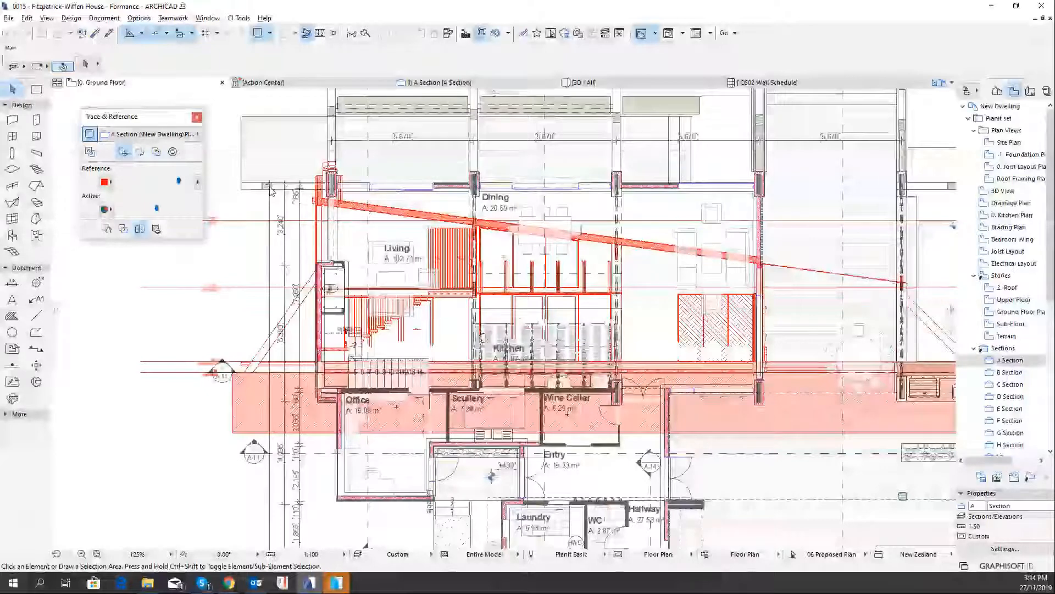
left_click(317, 201)
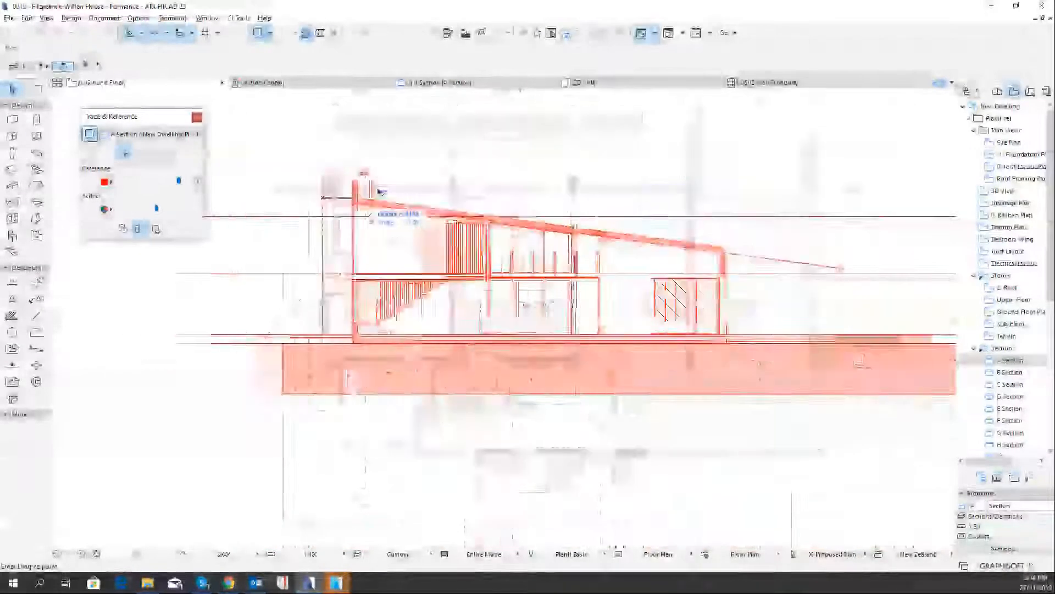
key("Escape")
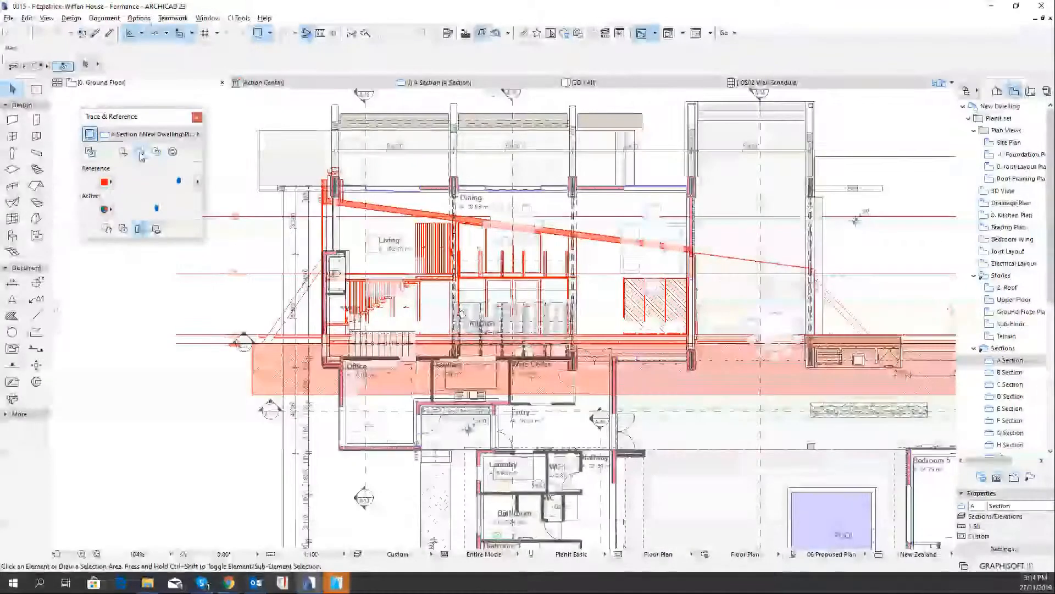
left_click(142, 156)
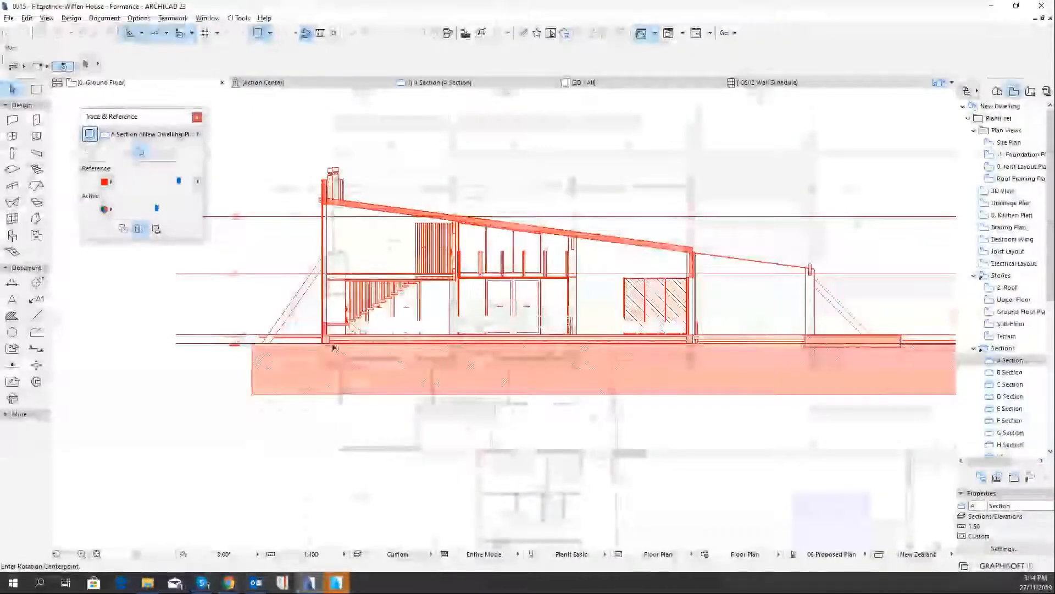
left_click(328, 335)
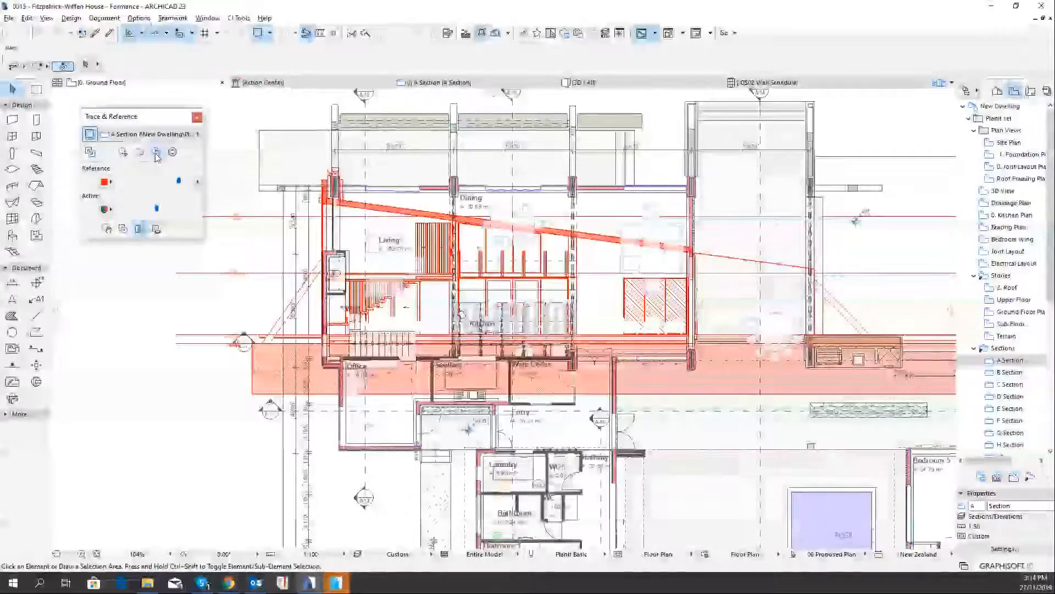
Drag the A Section reference horizontally across the plan from its roof corner, and reset it to its default position
left_click(123, 154)
left_click(323, 203)
left_click(645, 203)
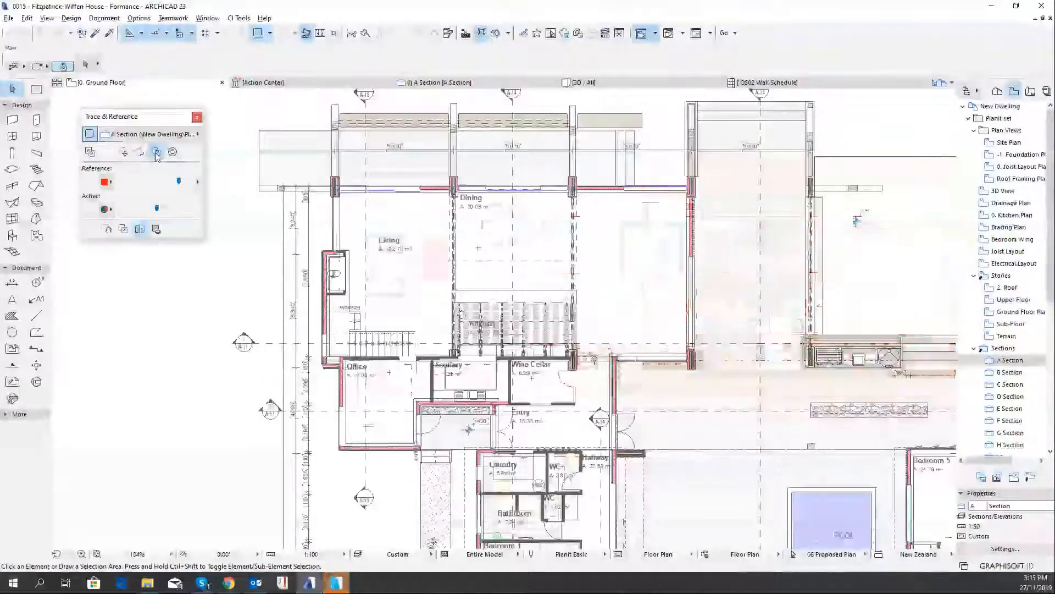
left_click(156, 152)
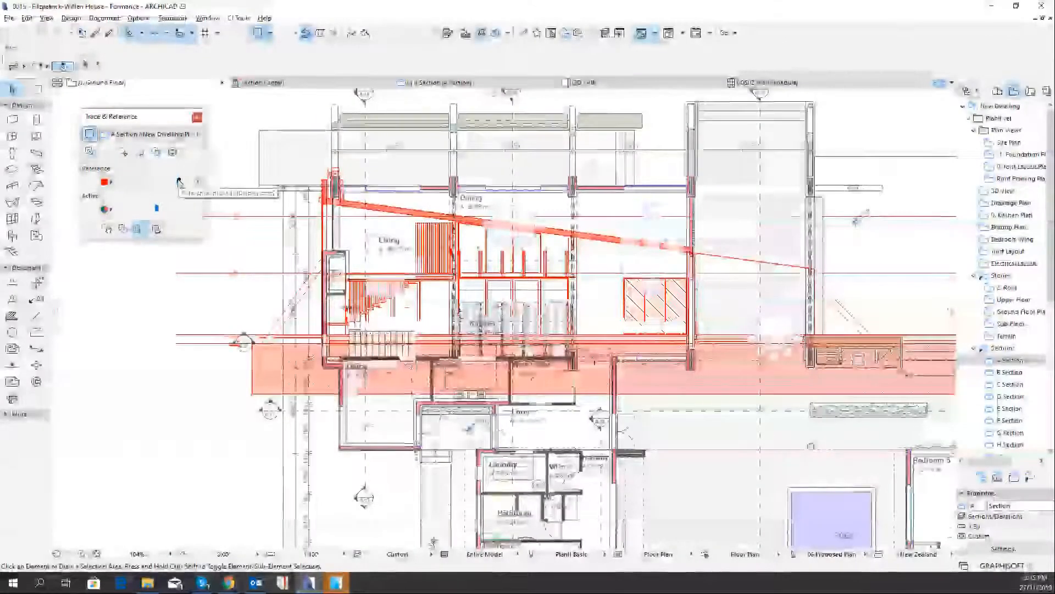
Try green as the reference colour, and set it to blue (R:0 G:0 B:255)
left_click(108, 183)
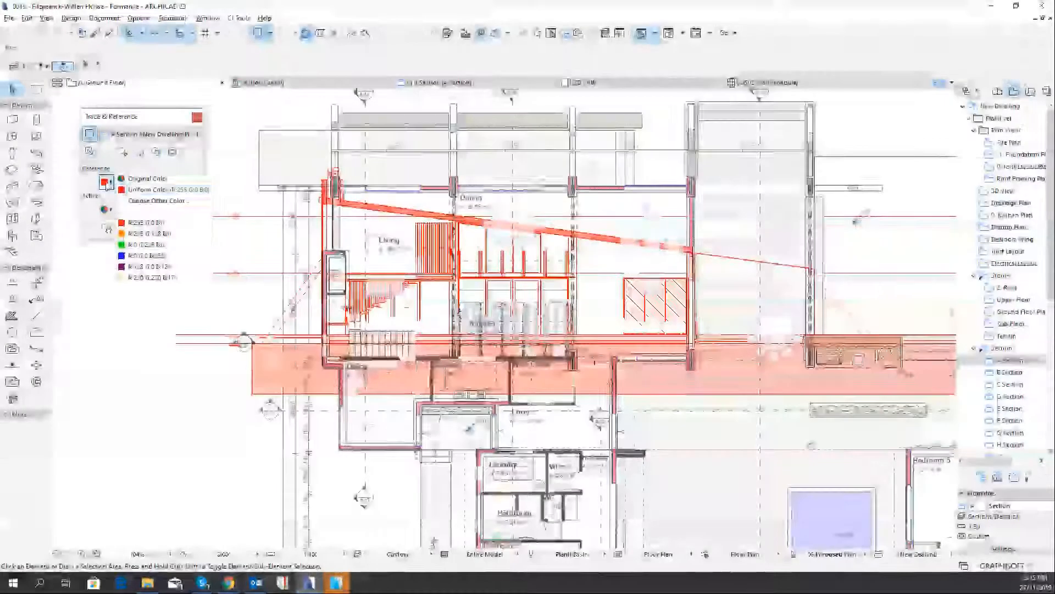
left_click(143, 249)
left_click(106, 182)
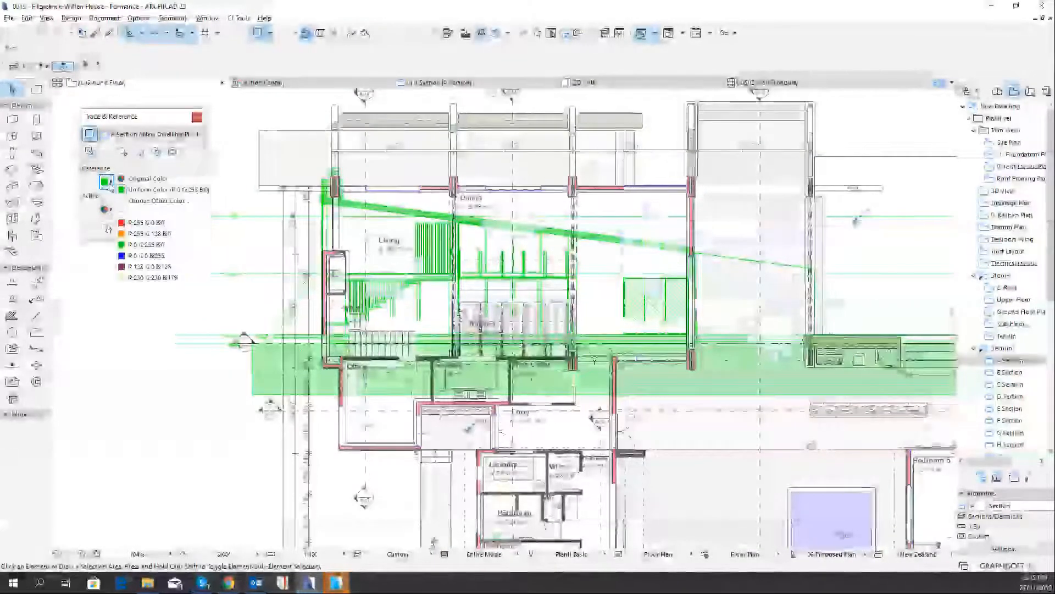
left_click(143, 256)
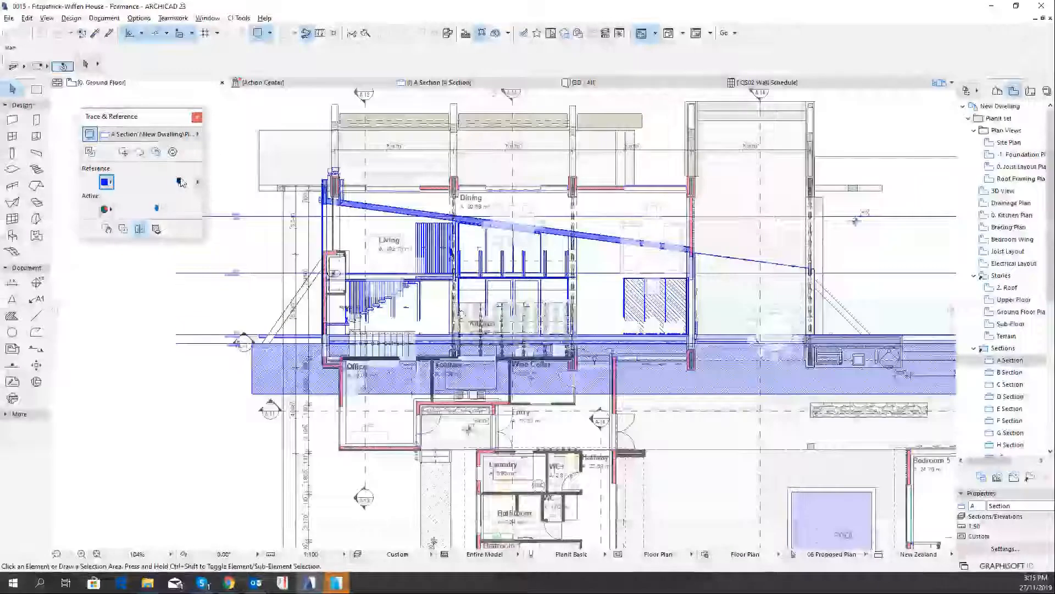
Lower the reference intensity to about half, and test a faint active content intensity before raising it to full
left_click_drag(180, 181, 181, 181)
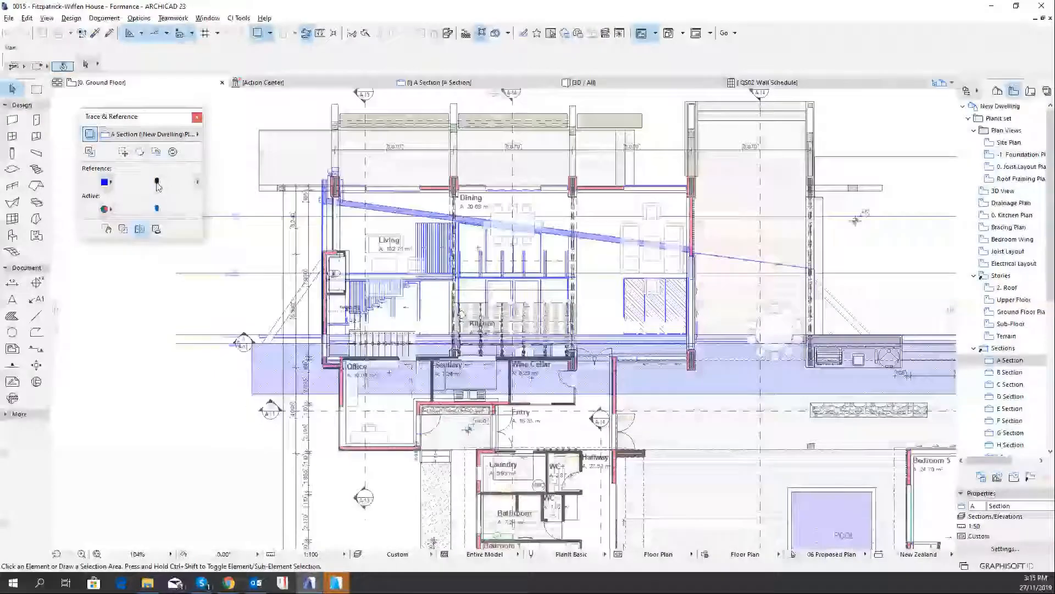
mouse_move(147, 181)
left_mouse_down()
mouse_move(135, 182)
mouse_move(195, 185)
mouse_move(146, 183)
left_mouse_up()
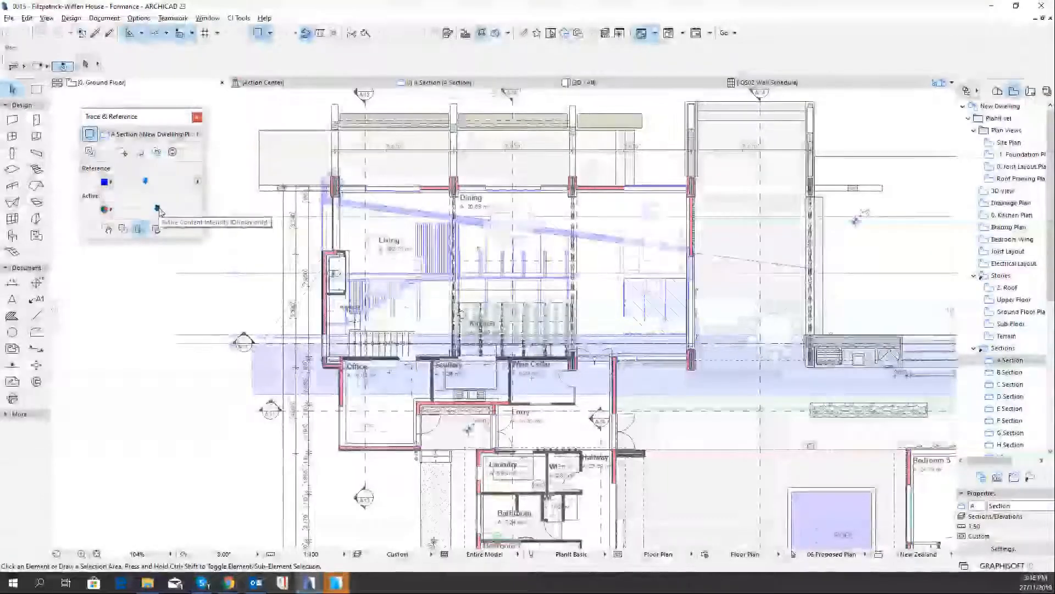
mouse_move(157, 208)
left_mouse_down()
mouse_move(185, 214)
mouse_move(136, 210)
left_mouse_up()
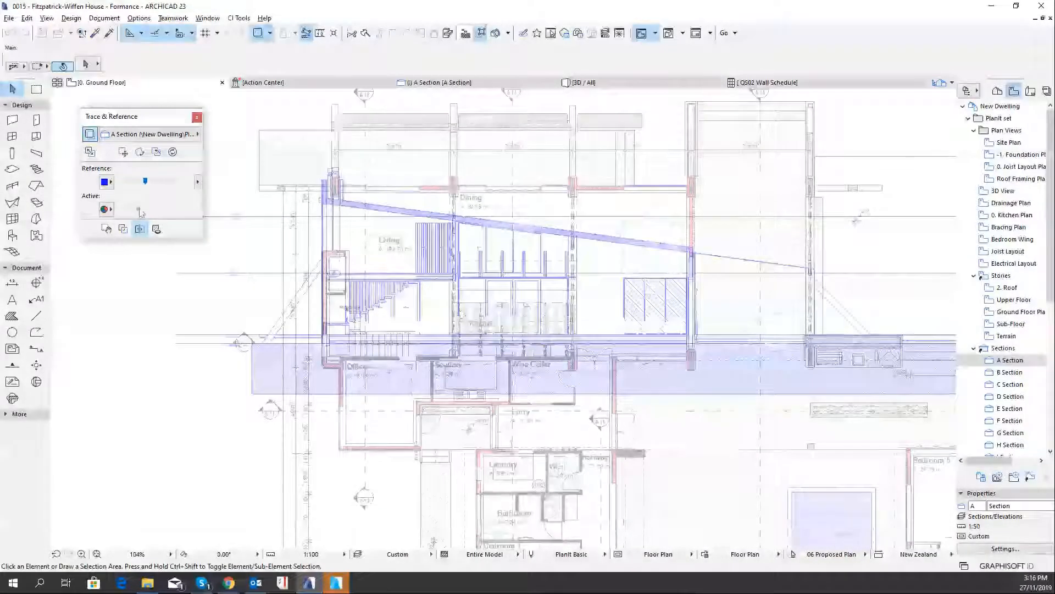
mouse_move(140, 213)
left_mouse_down()
mouse_move(167, 213)
mouse_move(155, 213)
left_mouse_up()
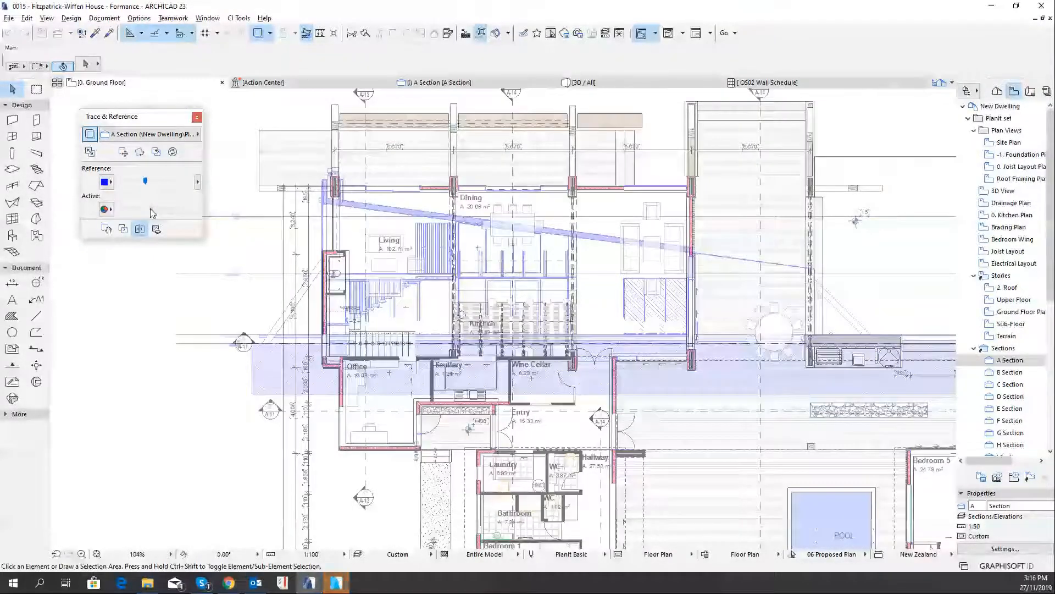
left_click_drag(150, 213, 178, 211)
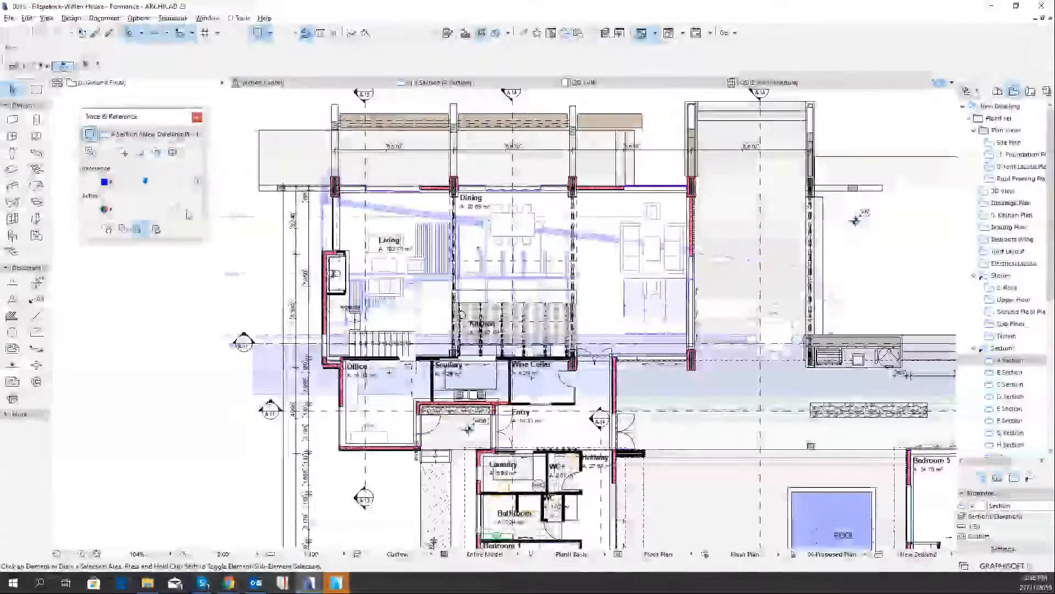
Try a uniform red on the active floor plan and restore its original colour
left_click(112, 209)
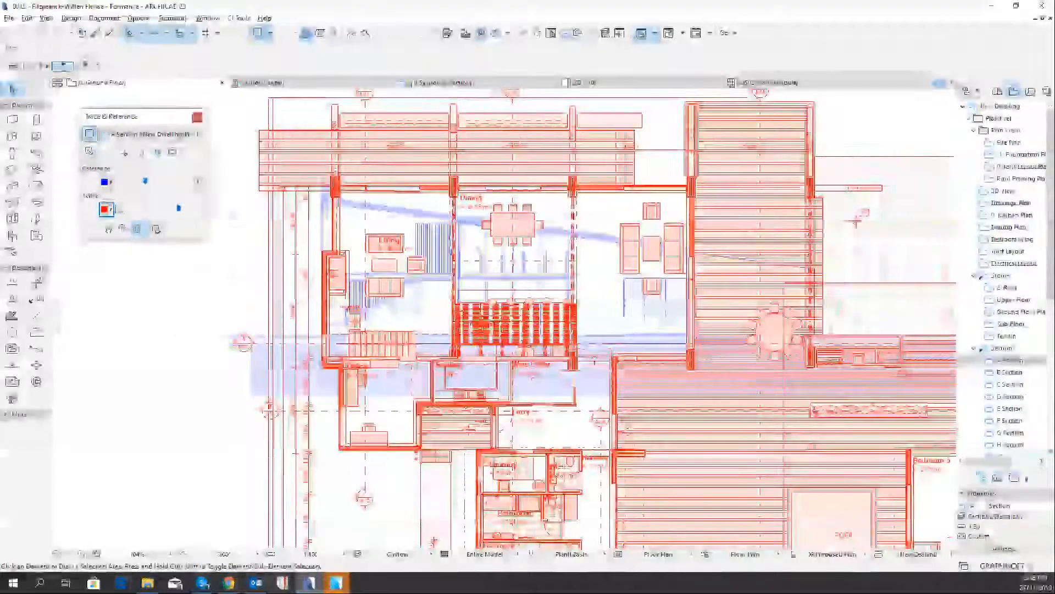
left_click(111, 209)
left_click(132, 207)
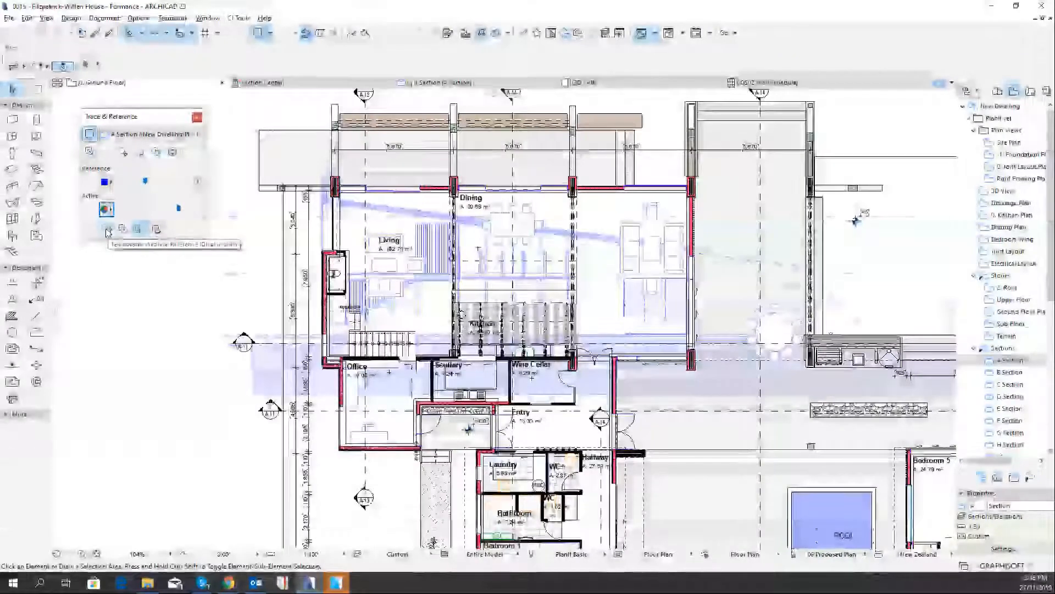
Temporarily displace the A Section reference across the ground floor plan twice, letting it return to its place each time
left_click(107, 229)
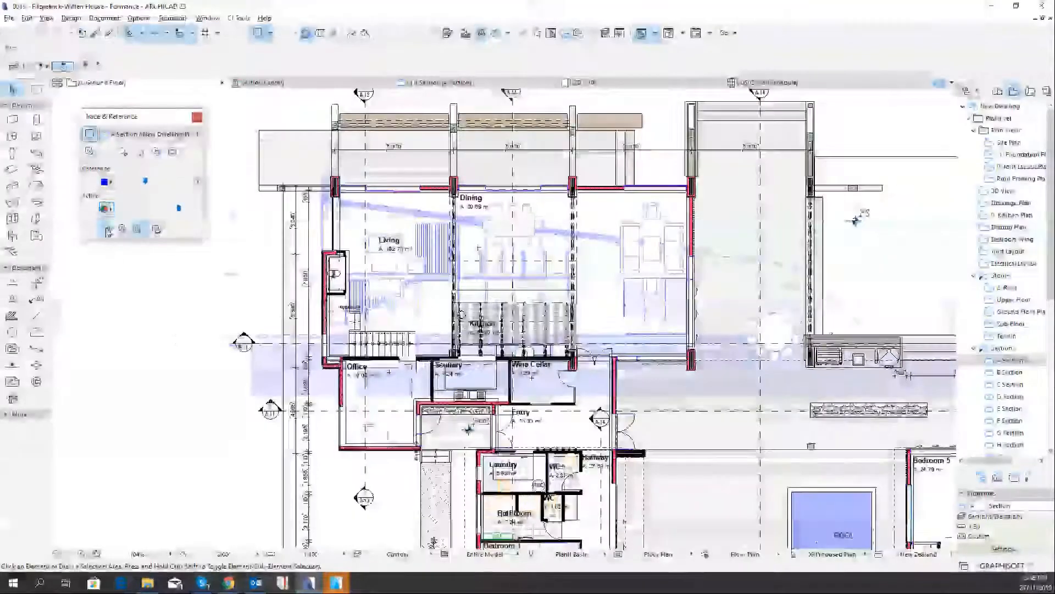
left_click(855, 221)
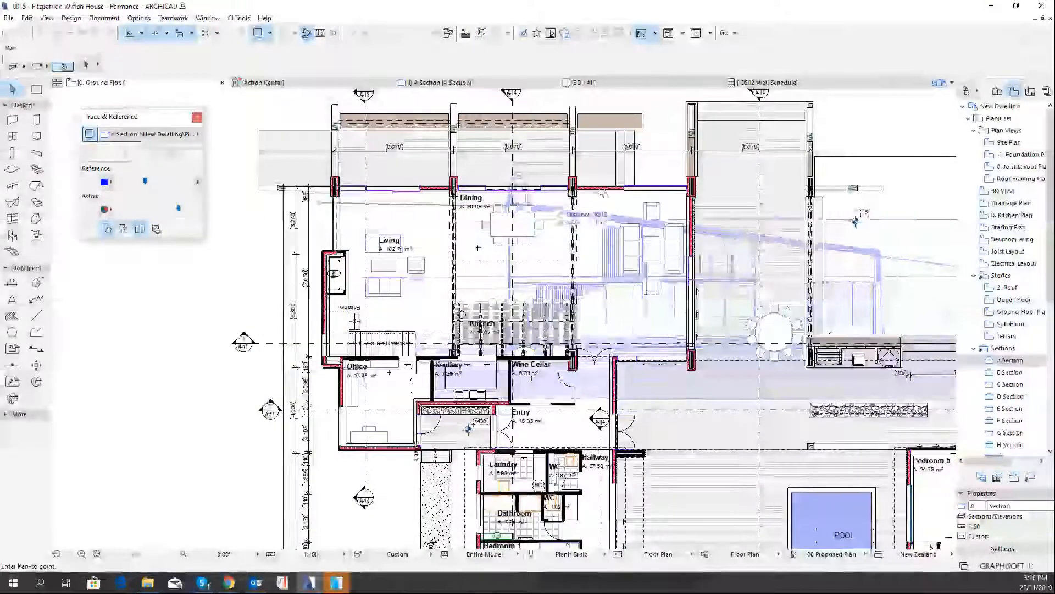
left_click(331, 193)
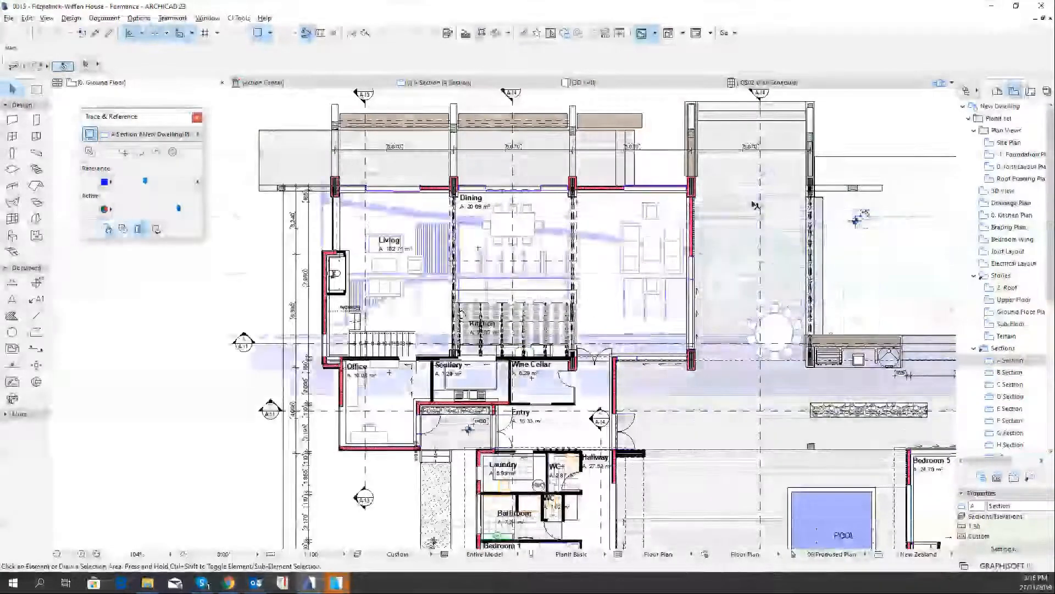
left_click(106, 230)
left_click(323, 197)
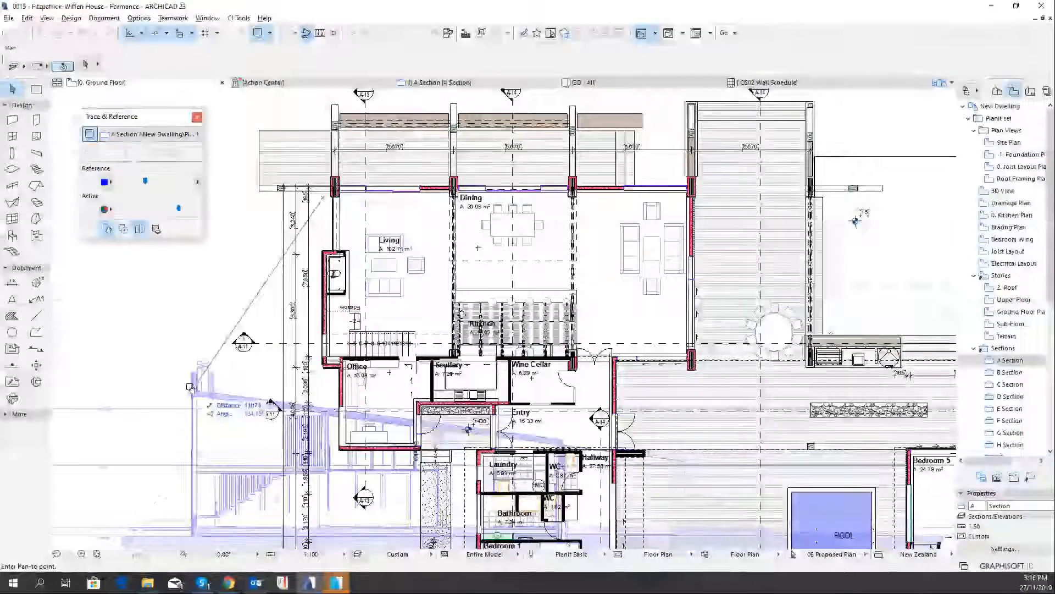
key("Escape")
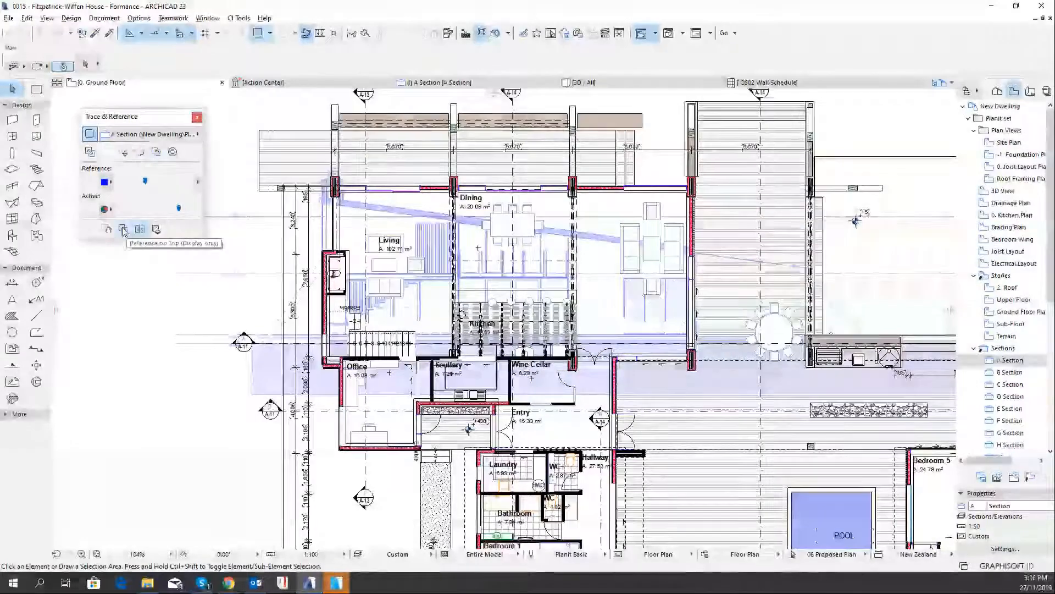
Turn on Reference on Top and compare the section overlay at full and about half reference intensity
left_click(123, 230)
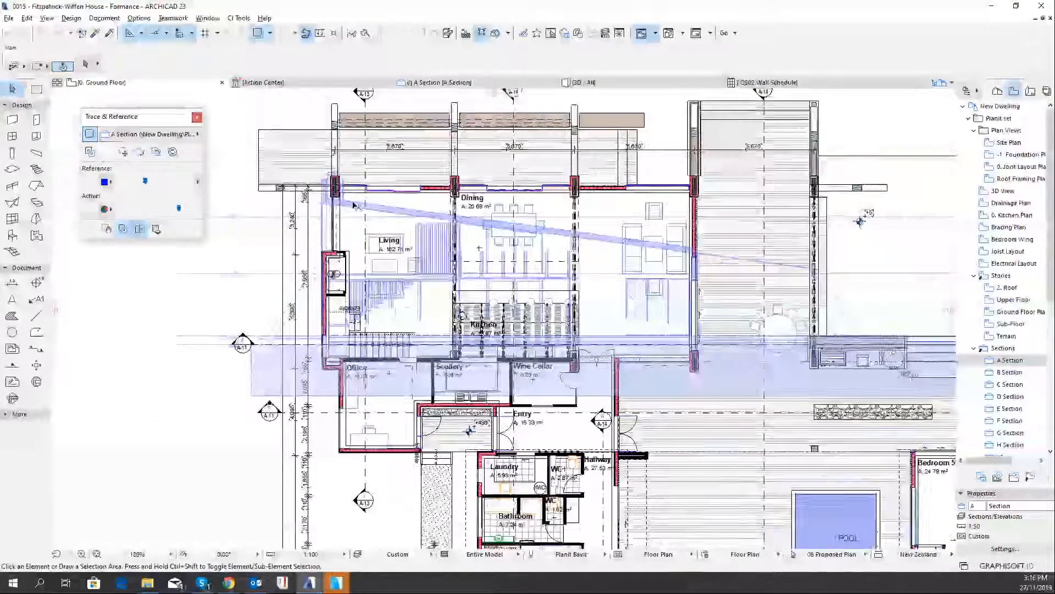
scroll(373, 212, "up", 3)
left_click_drag(145, 183, 187, 189)
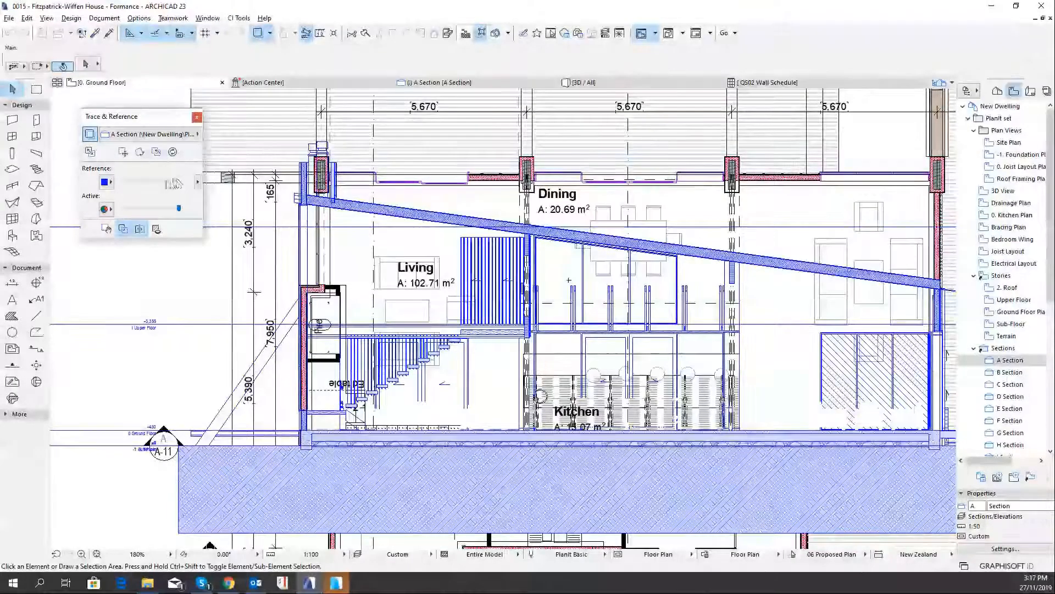
left_click_drag(181, 183, 147, 186)
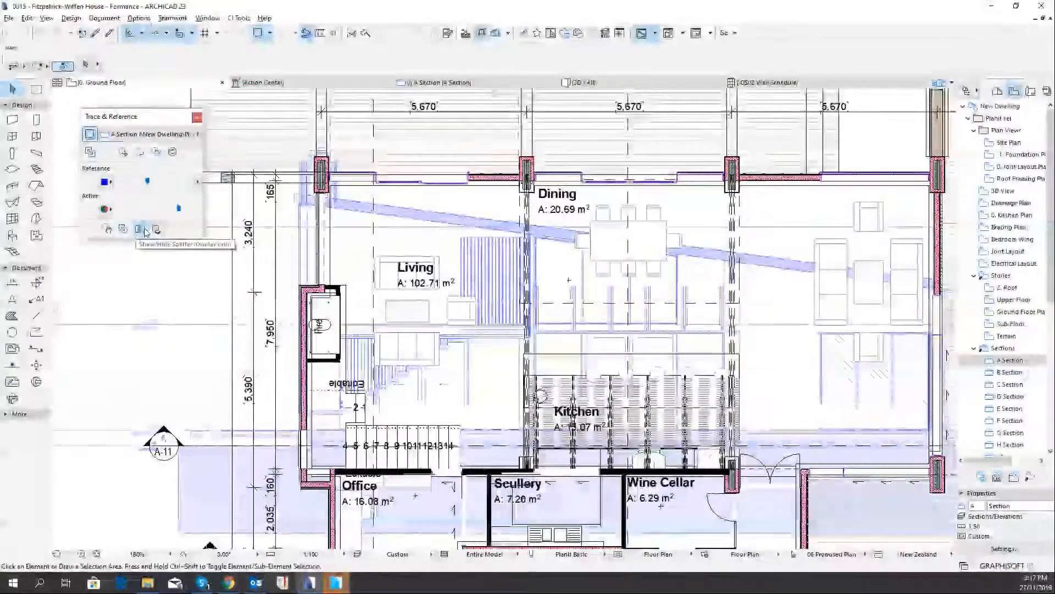
Pull the splitter down over the dining and kitchen area to compare the floor plan with the section reference
left_click(141, 230)
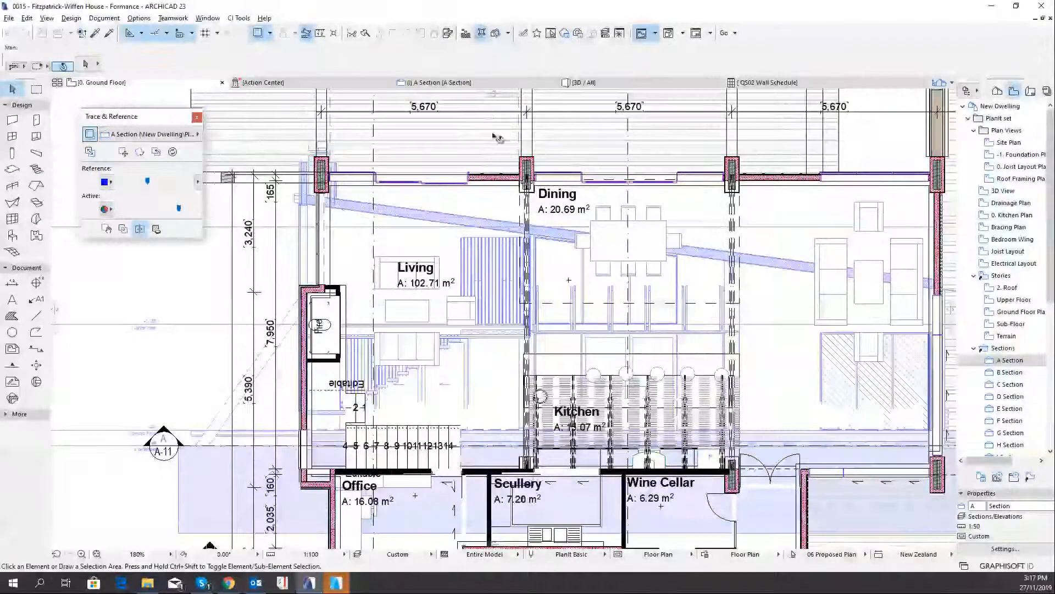
mouse_move(494, 92)
left_mouse_down()
mouse_move(496, 227)
mouse_move(522, 284)
mouse_move(550, 165)
mouse_move(558, 314)
left_mouse_up()
left_click_drag(560, 392, 566, 385)
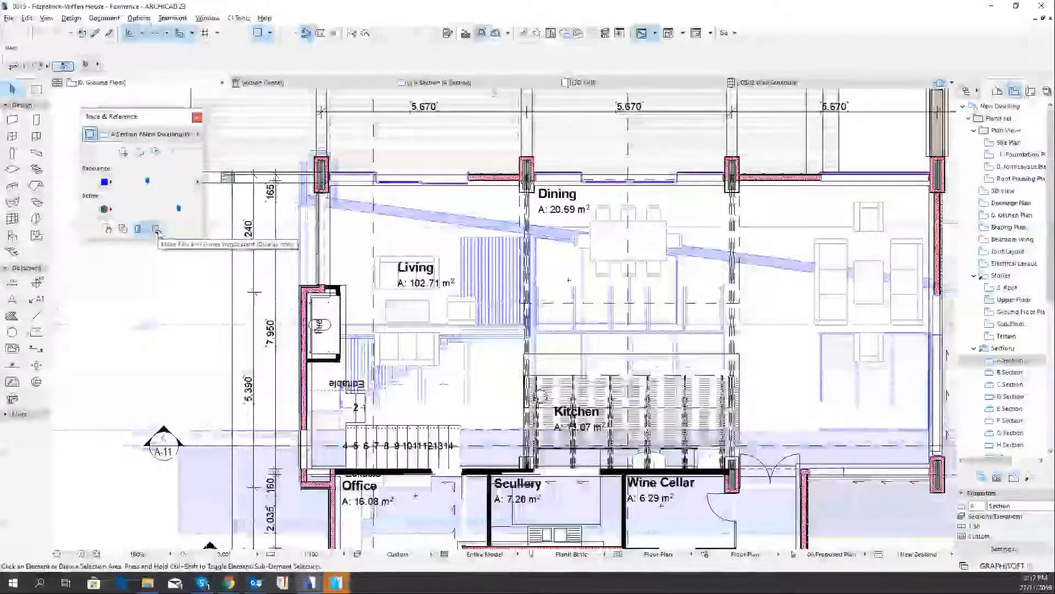
Demonstrate the transparent fills and zones option and browse the visible element types available for the reference
left_click(156, 229)
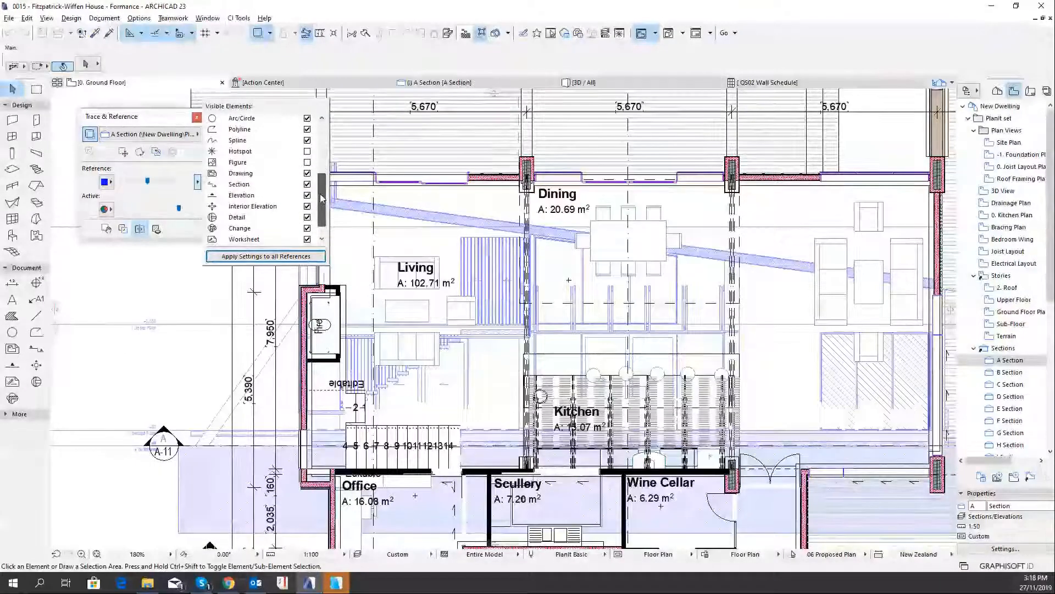
scroll(319, 198, "down", 1)
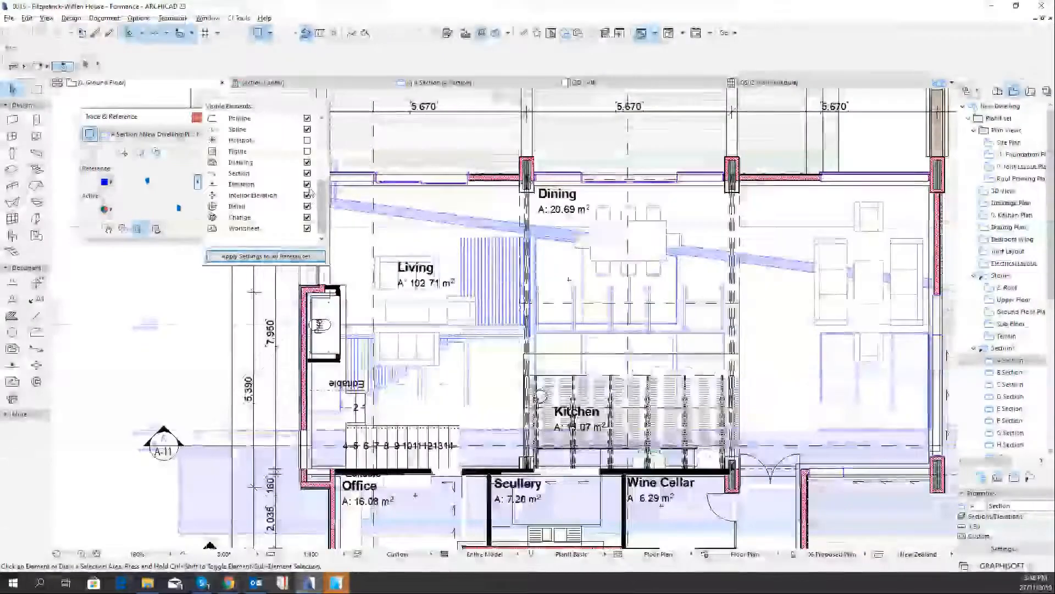
scroll(322, 204, "up", 1)
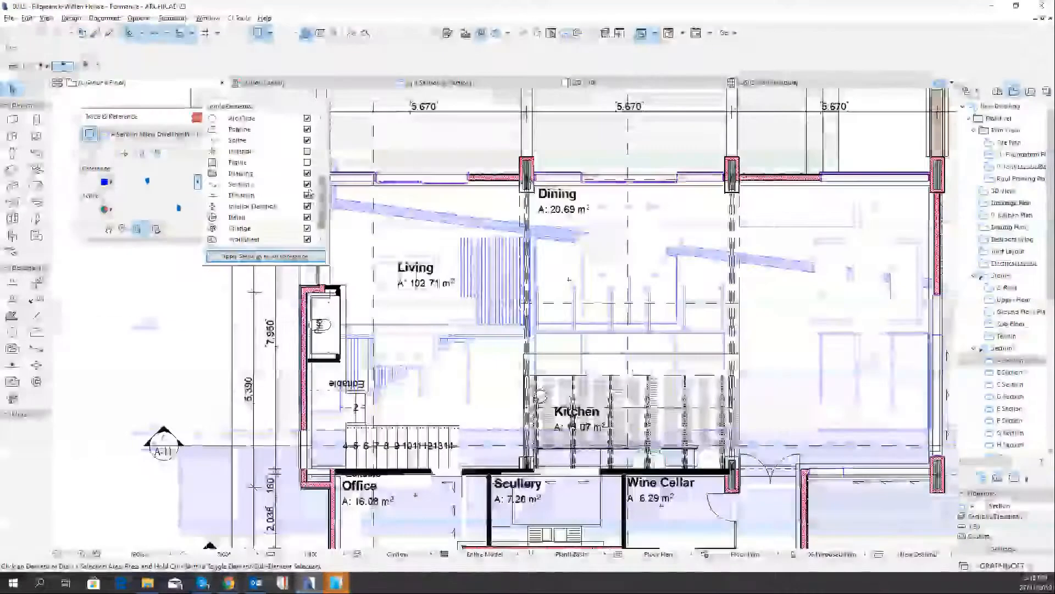
Turn off sections and elevations and turn on dimensions in the reference's visible elements, applying the settings to all references
left_click(307, 185)
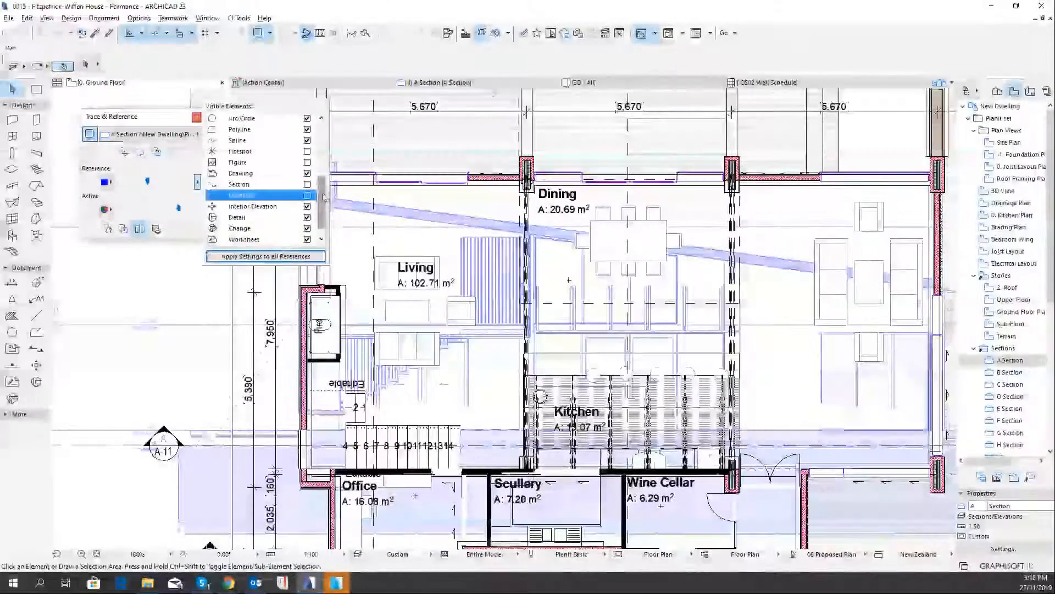
left_click_drag(323, 193, 325, 141)
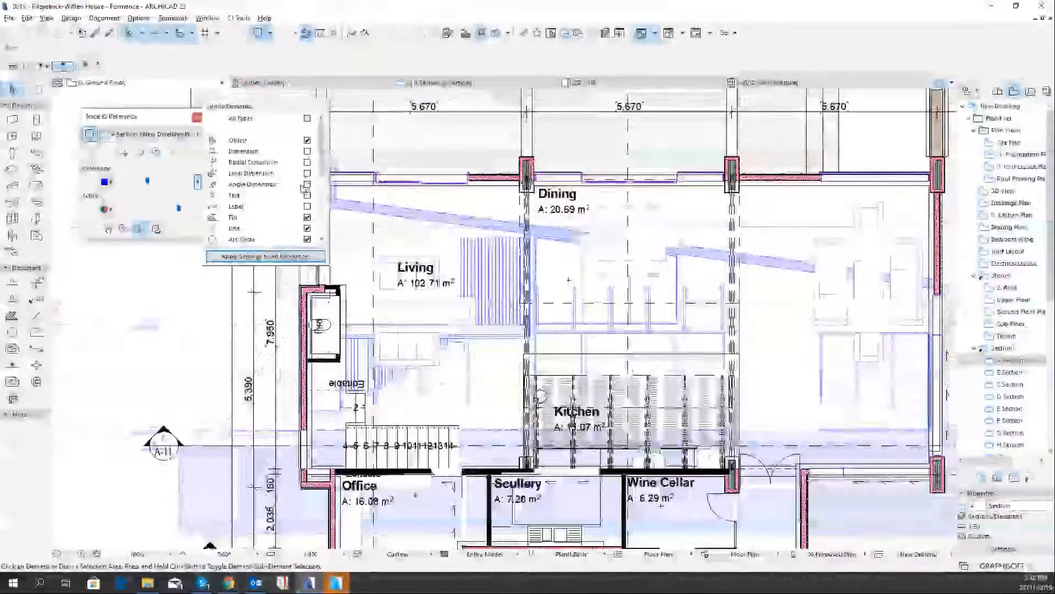
left_click(307, 152)
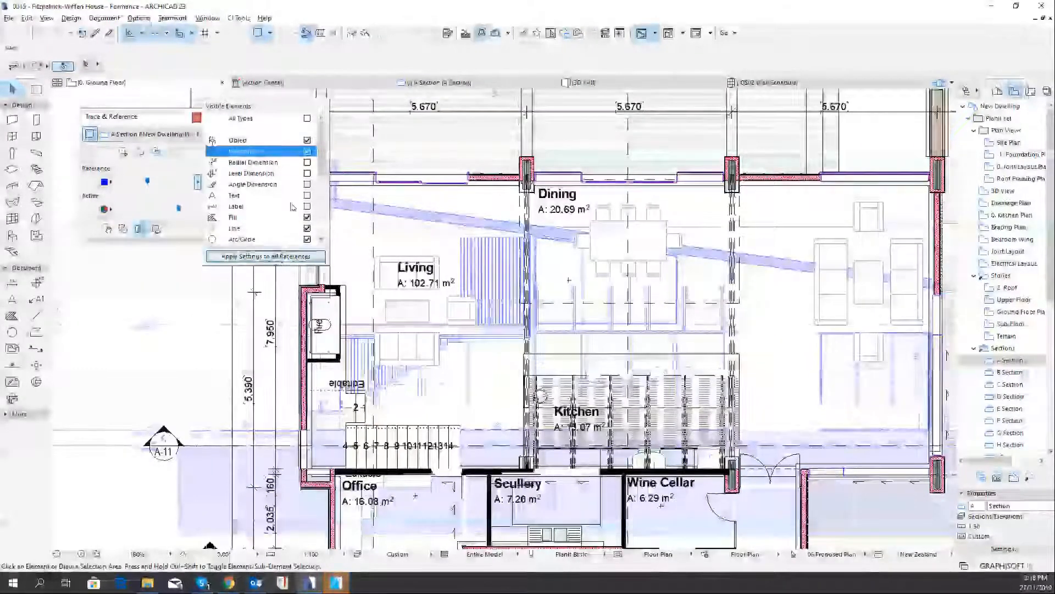
left_click(295, 256)
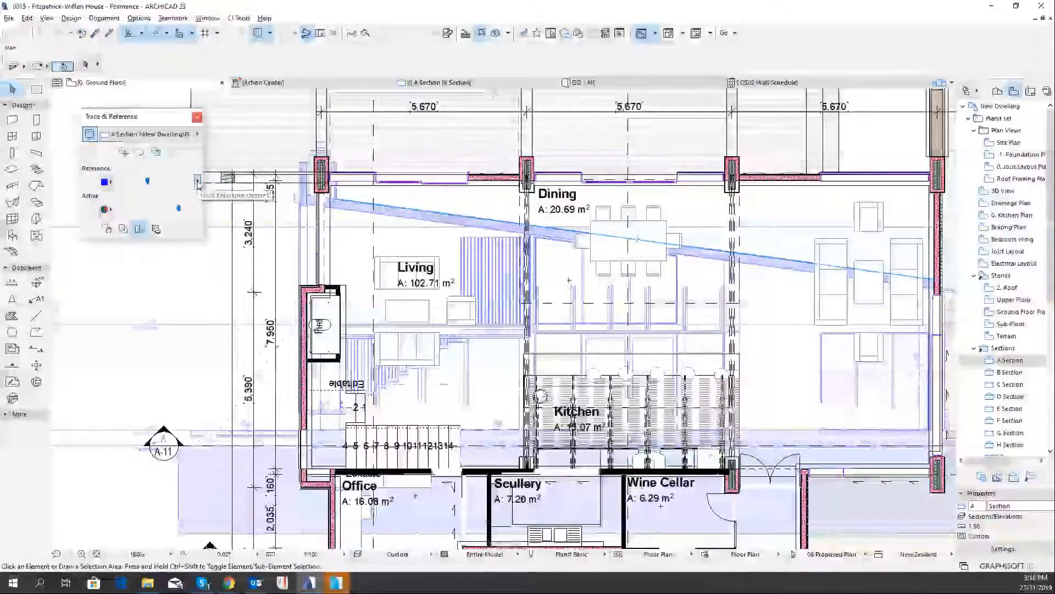
Hide fills in the A Section reference and inspect the overlay around the Living area
left_click(198, 182)
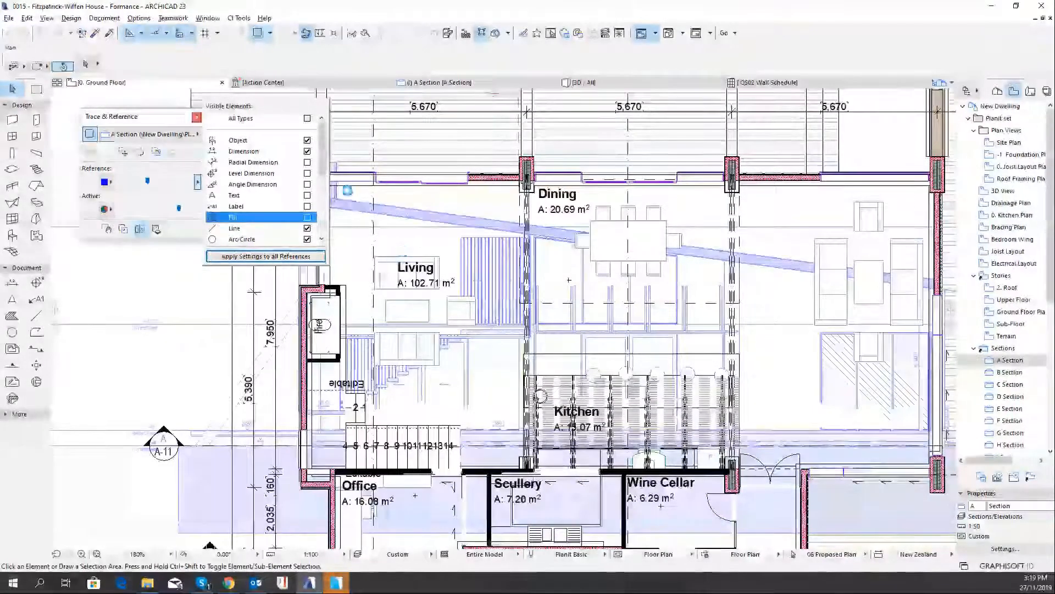
mouse_move(327, 166)
left_mouse_down()
mouse_move(327, 197)
mouse_move(333, 185)
left_mouse_up()
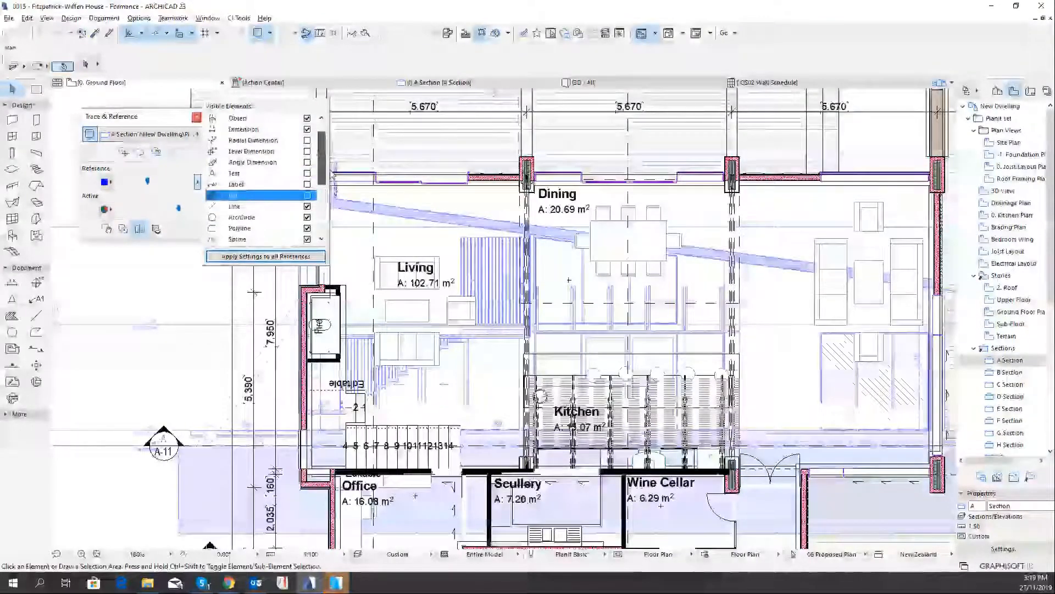
left_click(376, 227)
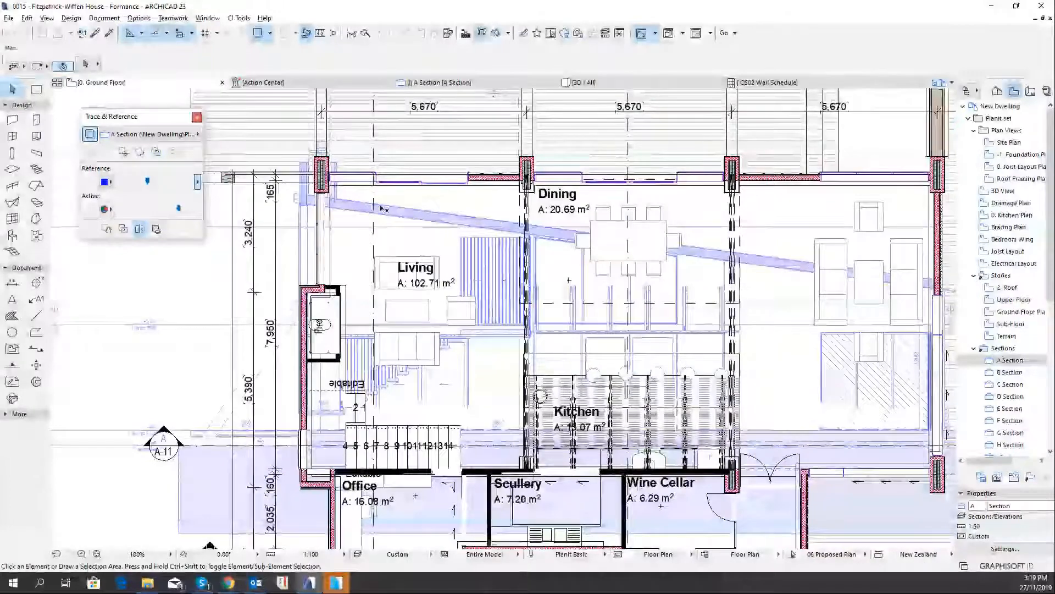
scroll(399, 222, "up", 4)
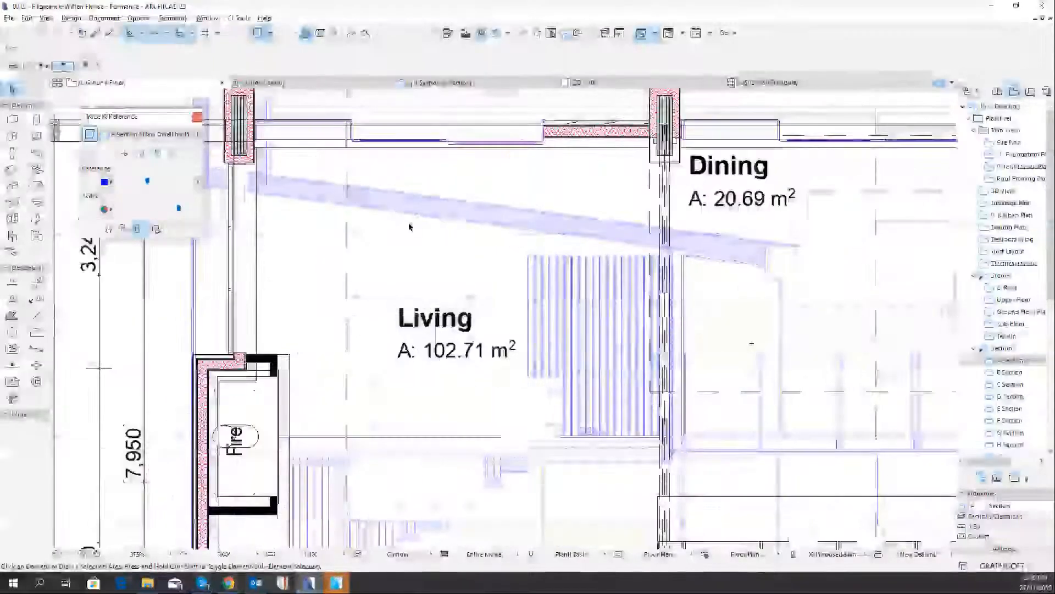
scroll(408, 227, "down", 4)
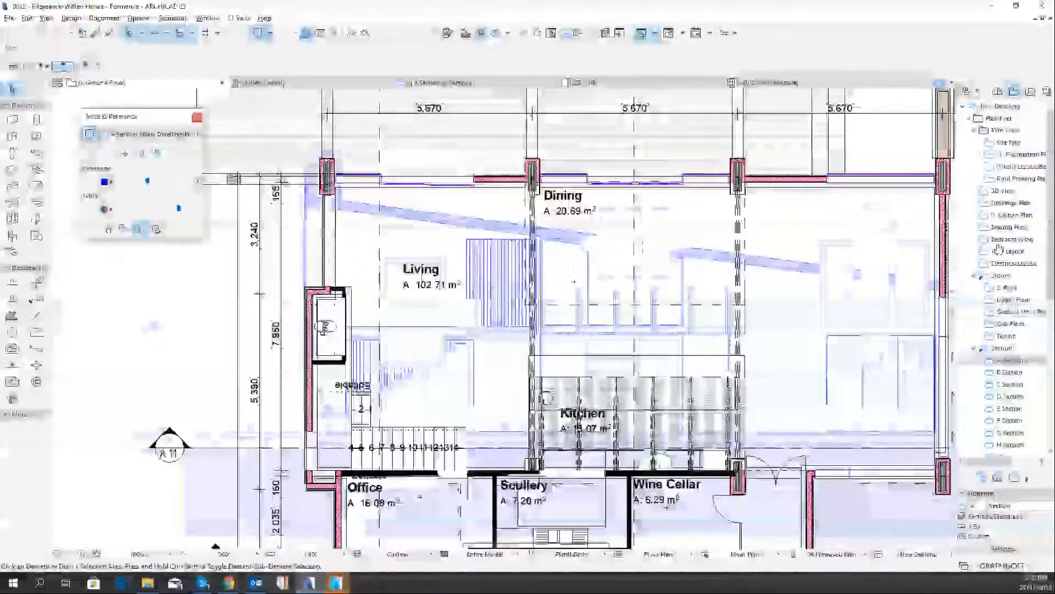
Show the Upper Floor as the trace reference on the ground floor plan and check its visible element options
right_click(1010, 301)
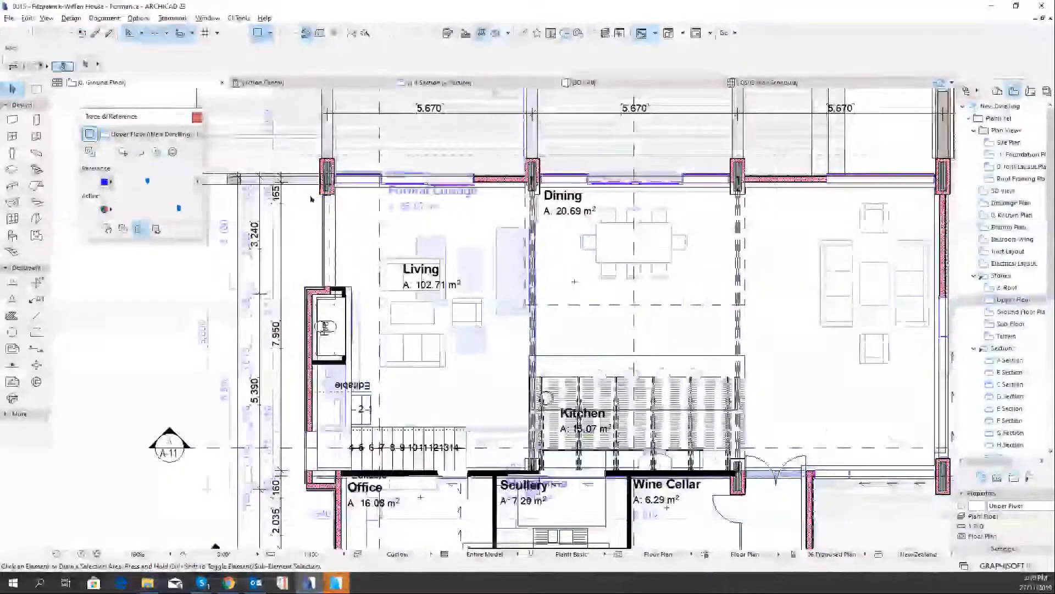
scroll(346, 166, "up", 2)
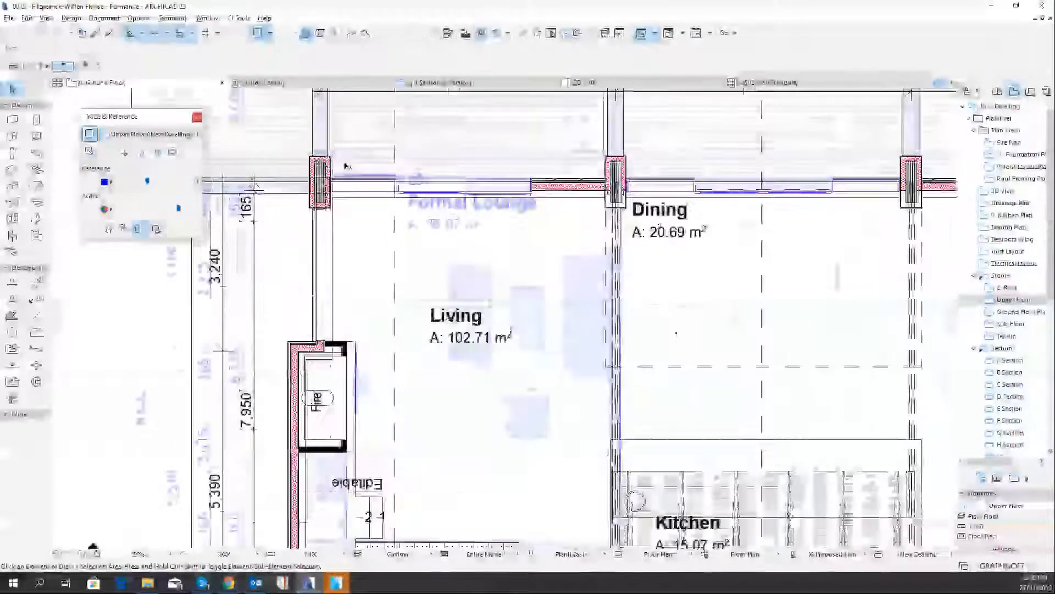
left_click(197, 182)
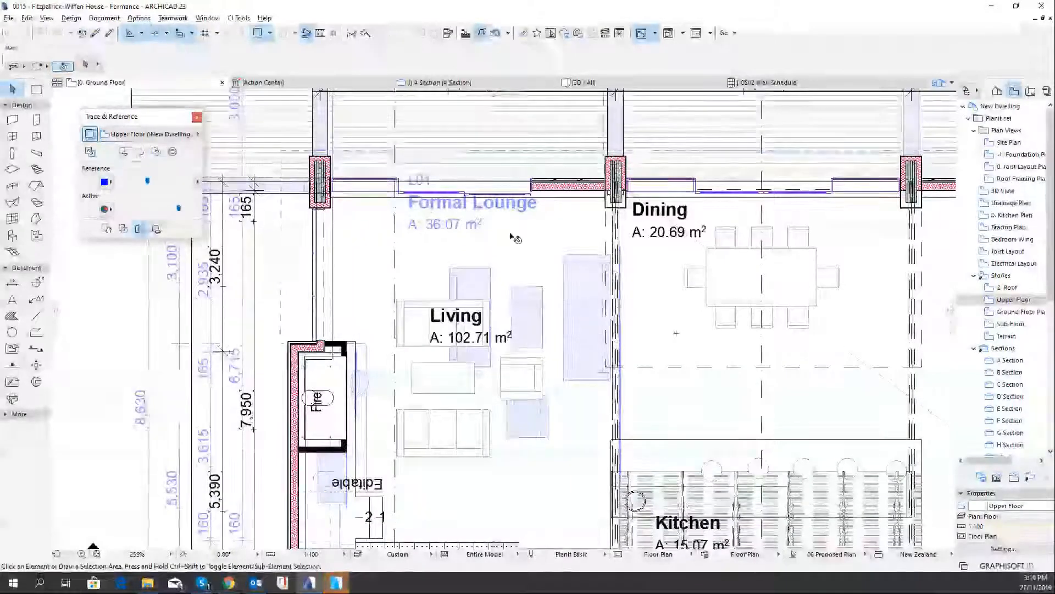
Pull the splitter down over the living and dining area and back up to compare both floors
scroll(415, 292, "down", 3)
middle_click_drag(412, 296, 442, 247)
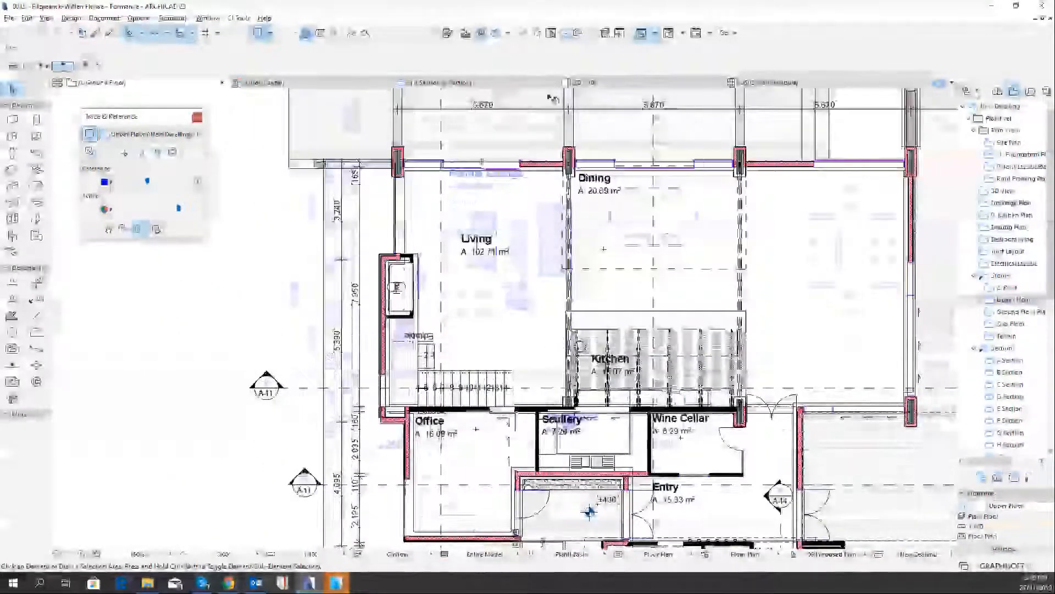
left_click_drag(495, 89, 512, 422)
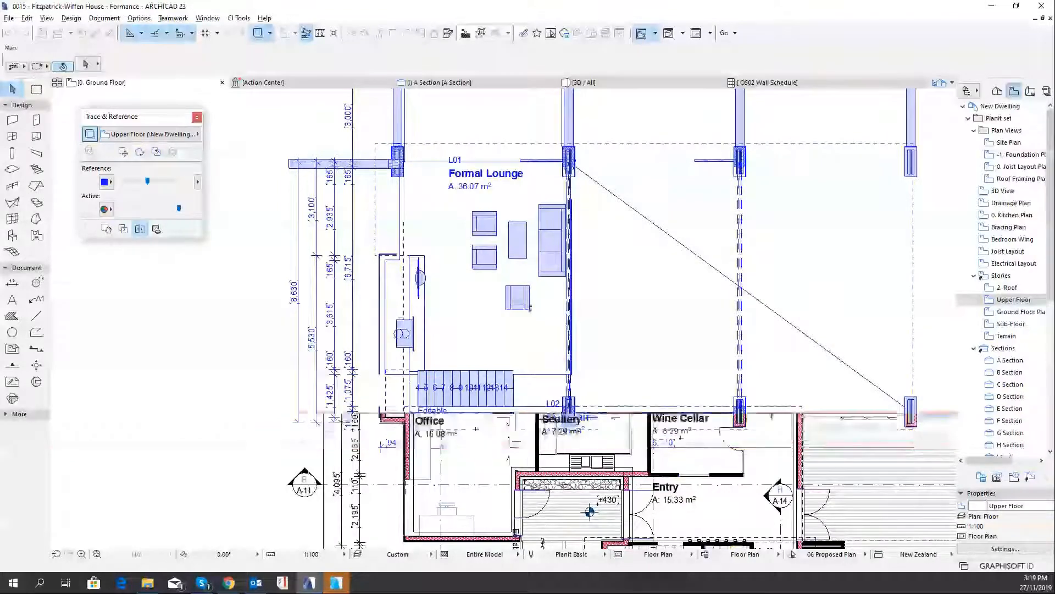
left_click_drag(521, 200, 522, 135)
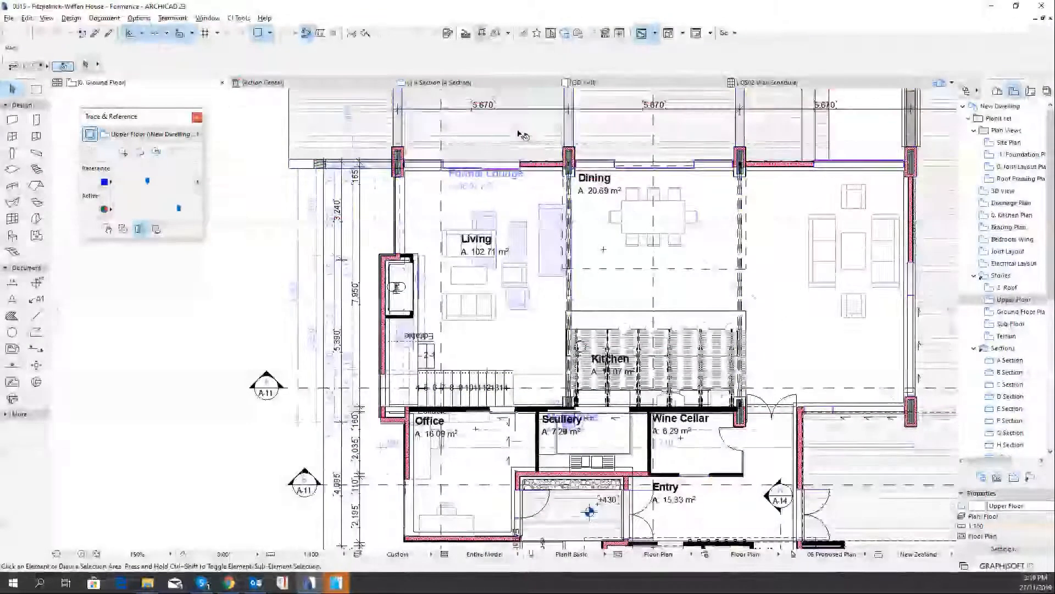
Turn on walls in the Upper Floor reference's visible elements
left_click(197, 182)
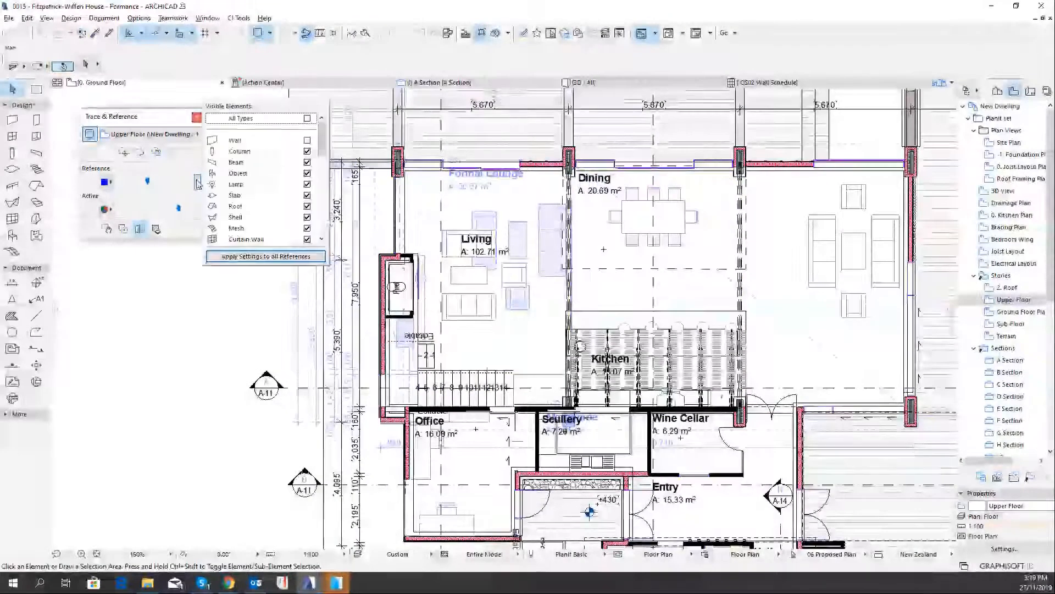
left_click(307, 140)
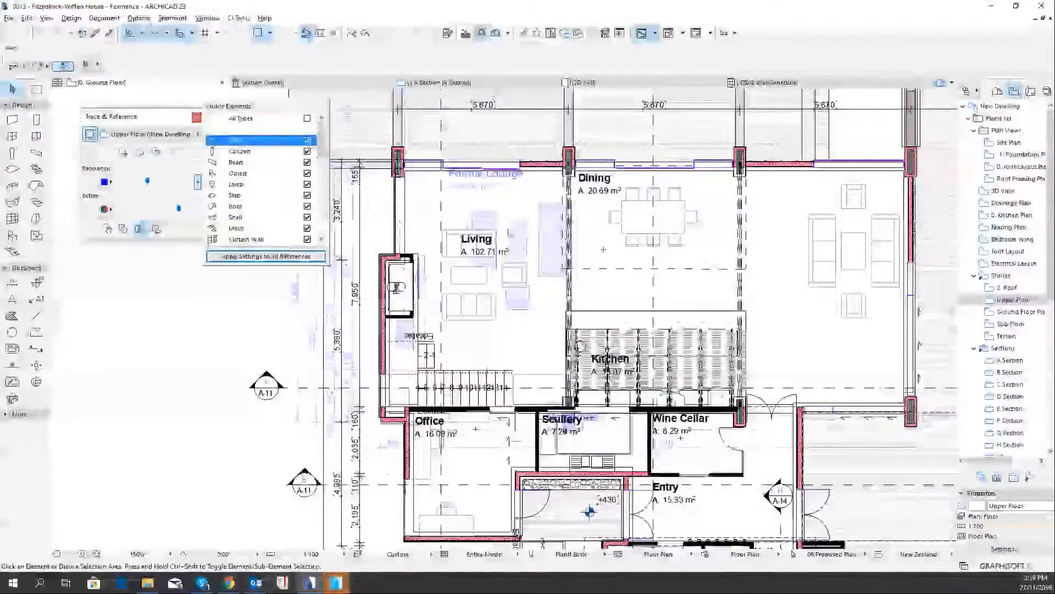
left_click(498, 105)
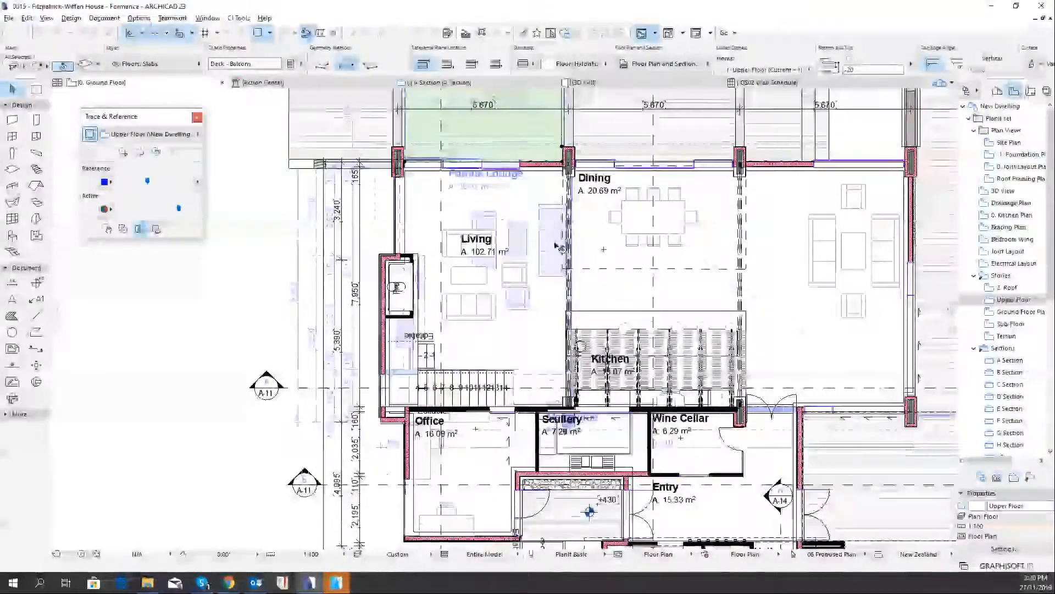
Hide the Upper Floor reference's dimensions so only the ground floor dimension strings show above the plan
scroll(561, 247, "down", 3)
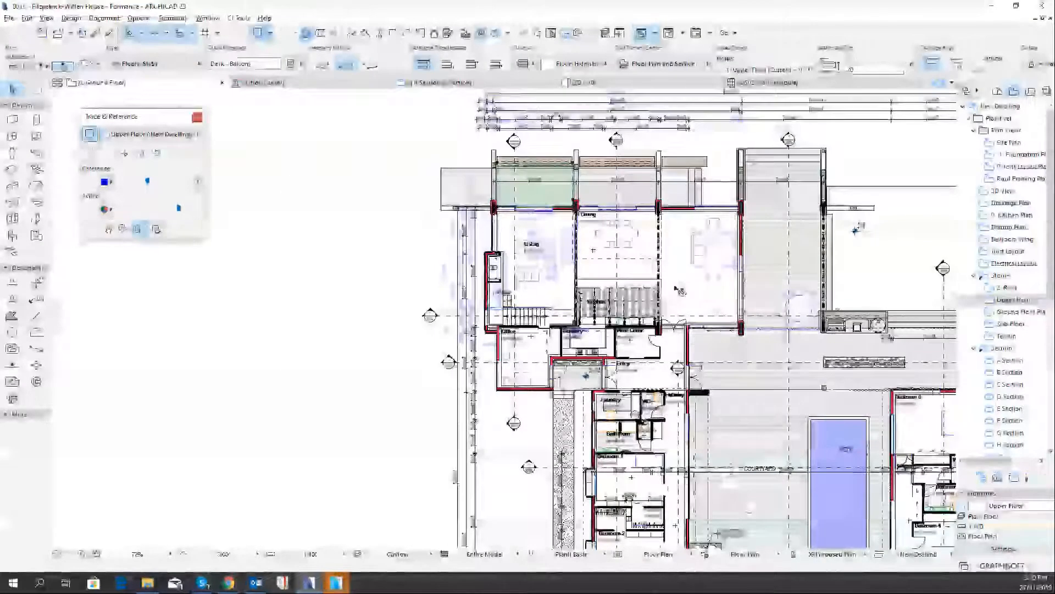
scroll(654, 287, "down", 2)
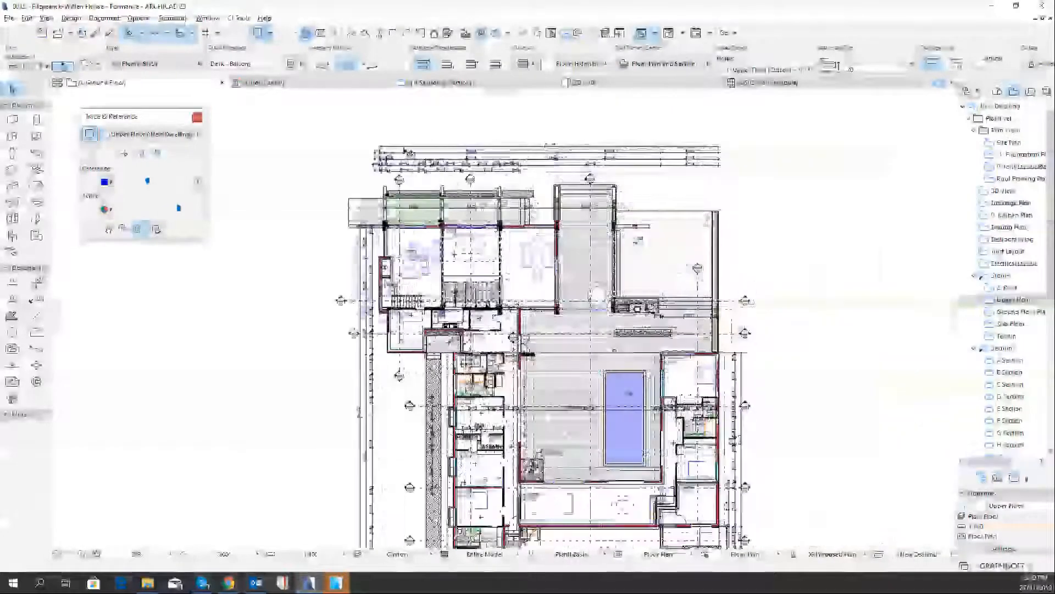
scroll(404, 147, "up", 2)
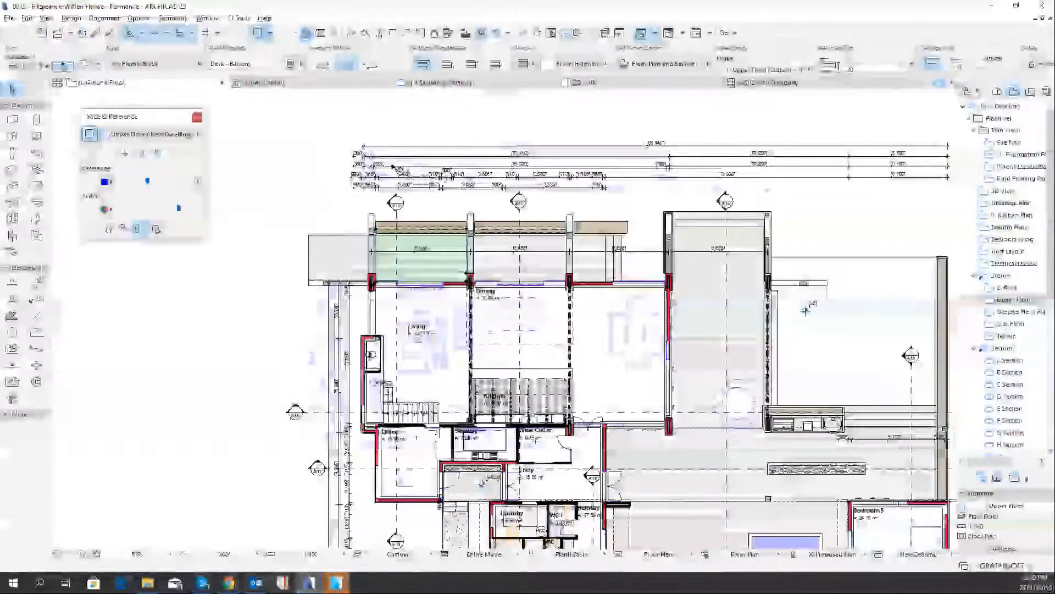
scroll(395, 167, "up", 3)
scroll(396, 167, "up", 1)
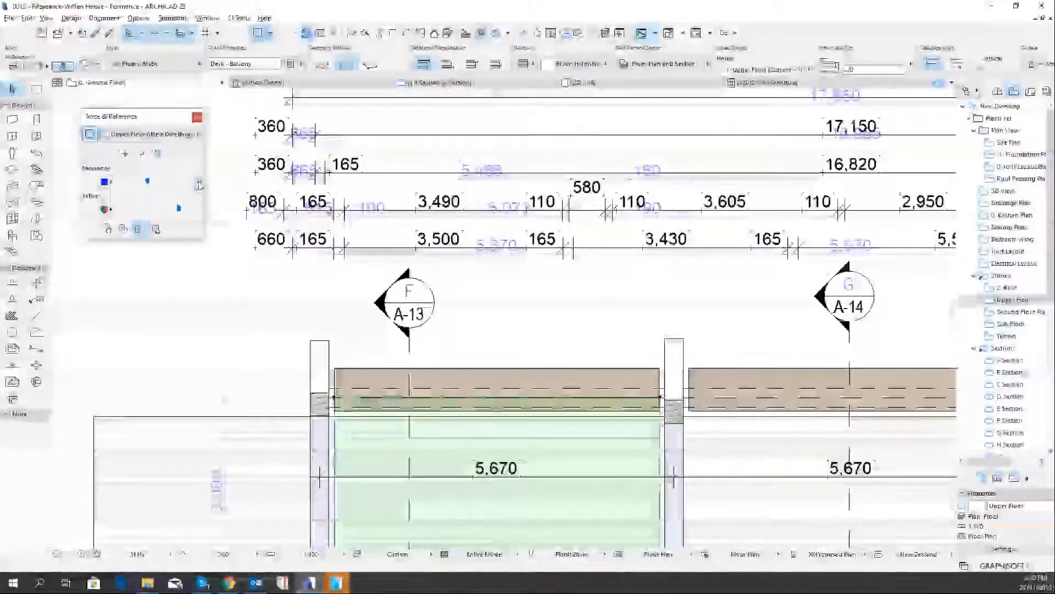
left_click(198, 182)
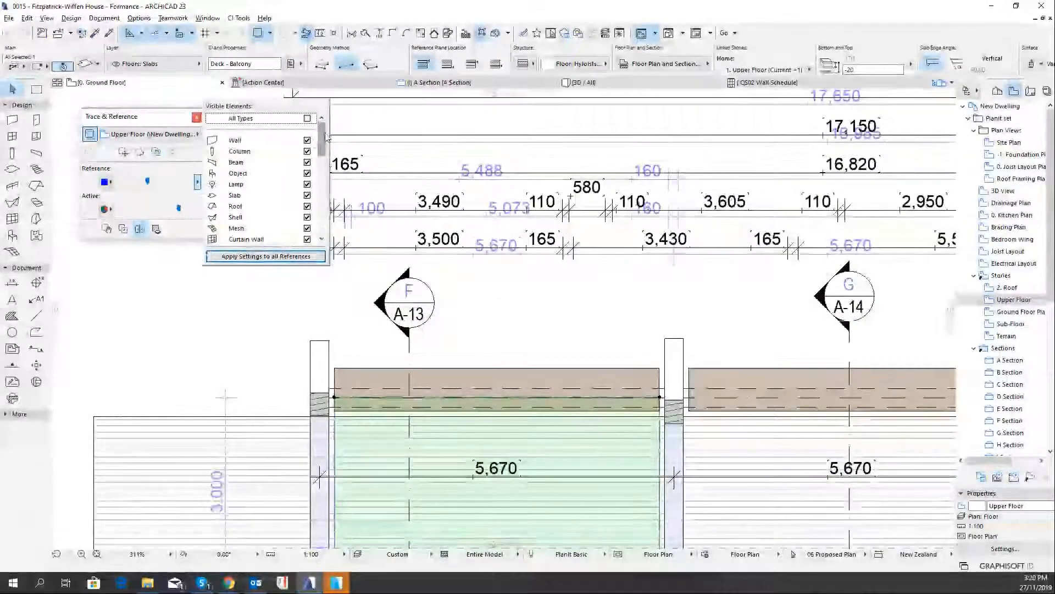
left_click_drag(322, 137, 325, 171)
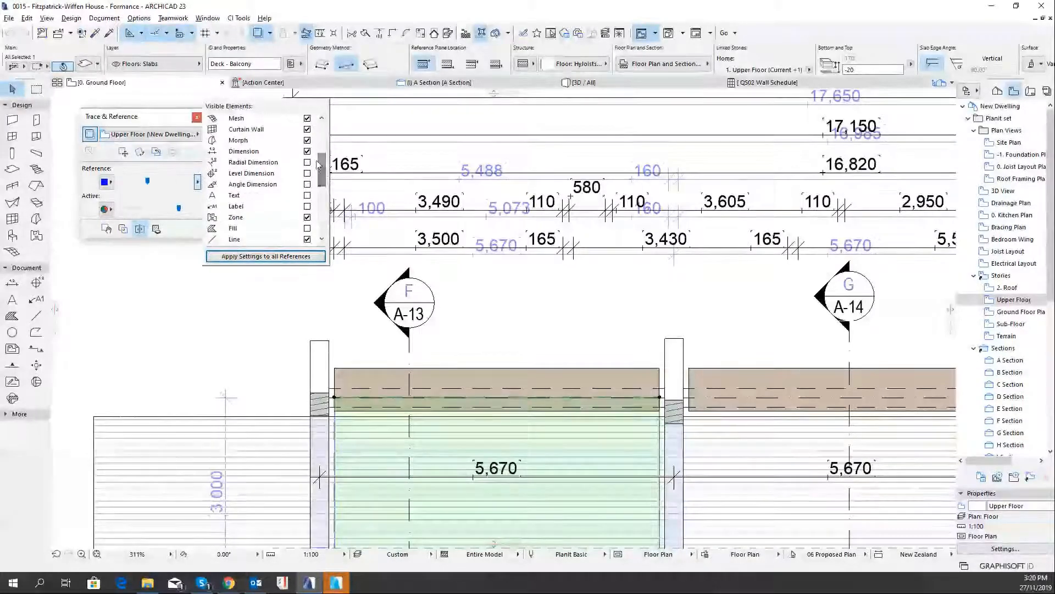
left_click(308, 151)
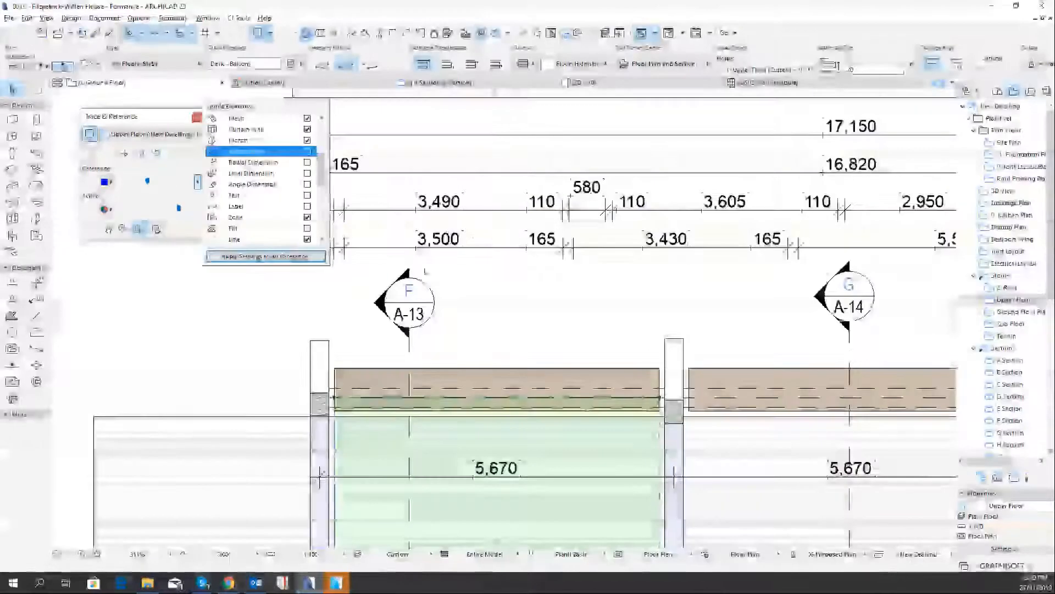
left_click(444, 213)
Draw a rectangular marquee around the living, dining and kitchen wing, extending from above the pergolas to the pool's upper edge
scroll(496, 285, "down", 2)
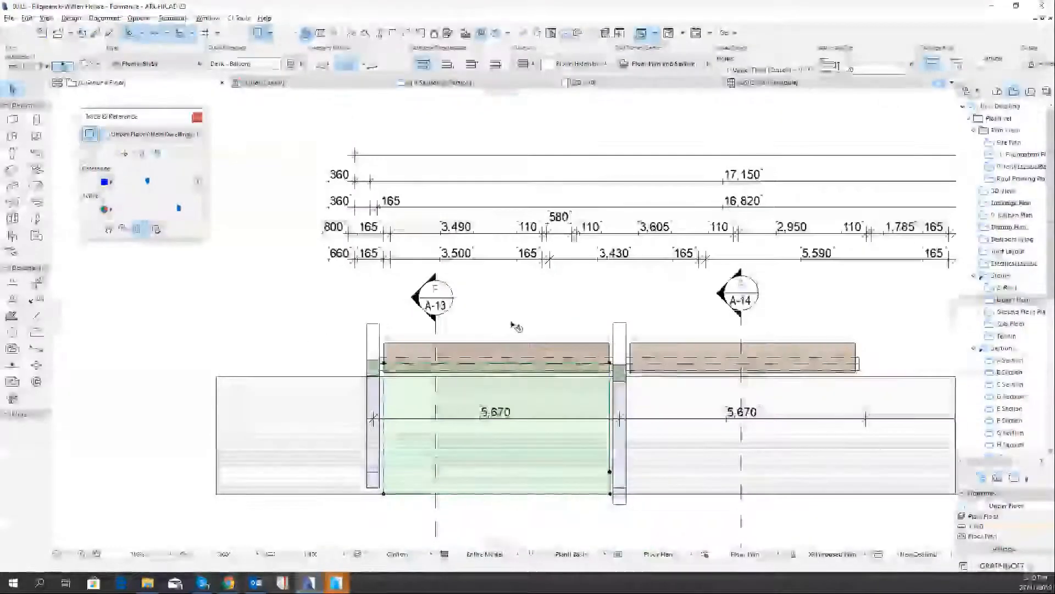
scroll(468, 269, "down", 2)
left_click(446, 270)
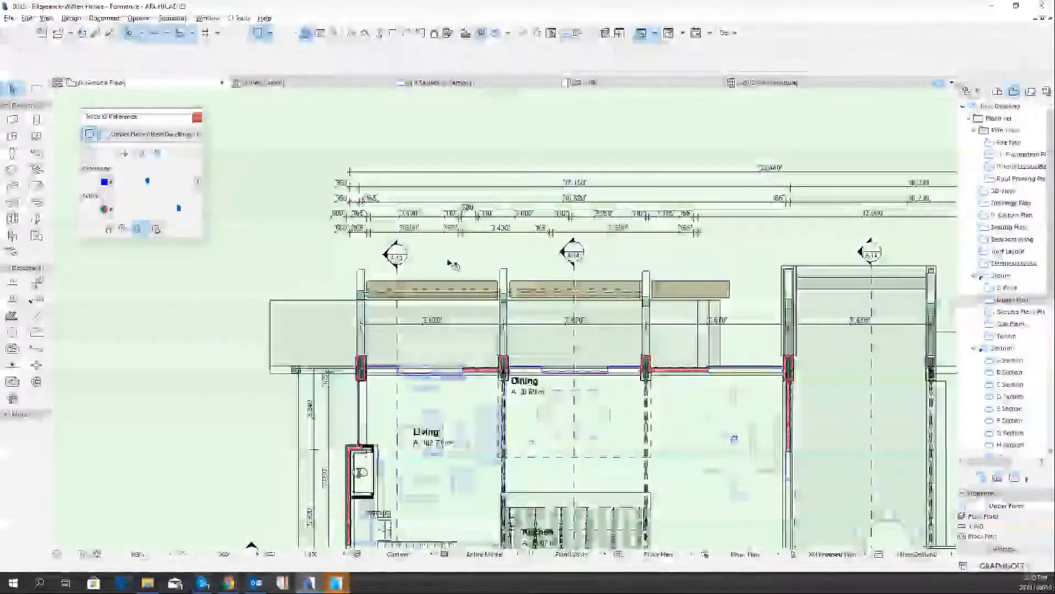
scroll(482, 349, "down", 3)
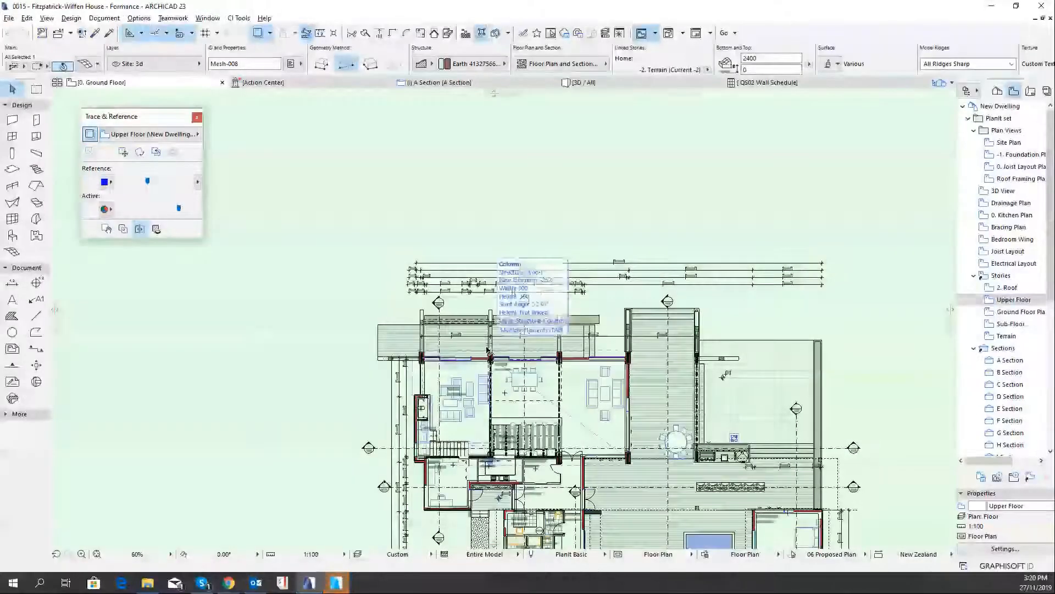
scroll(512, 344, "down", 2)
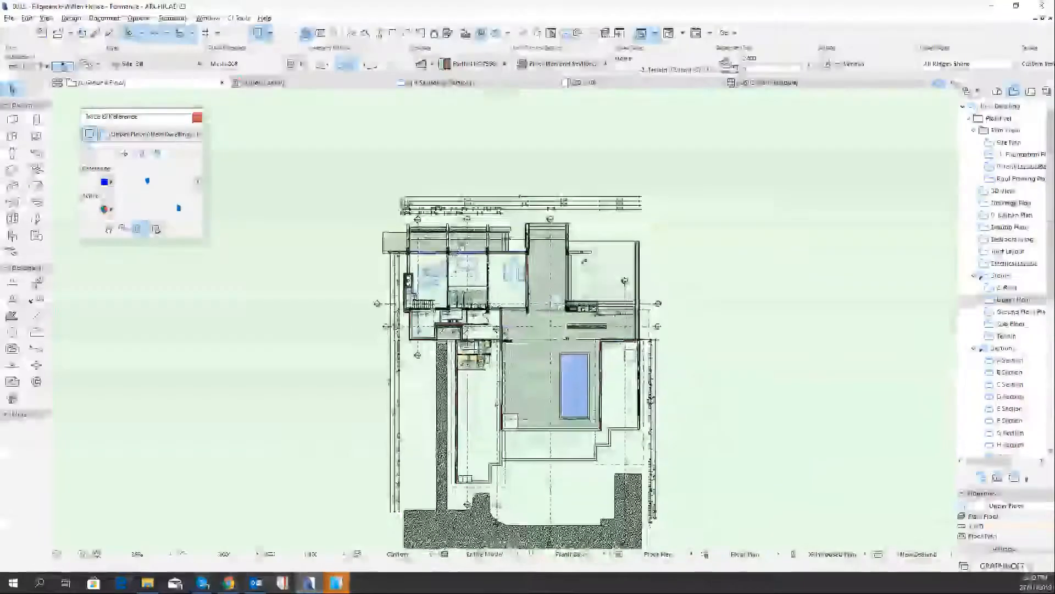
scroll(462, 293, "up", 2)
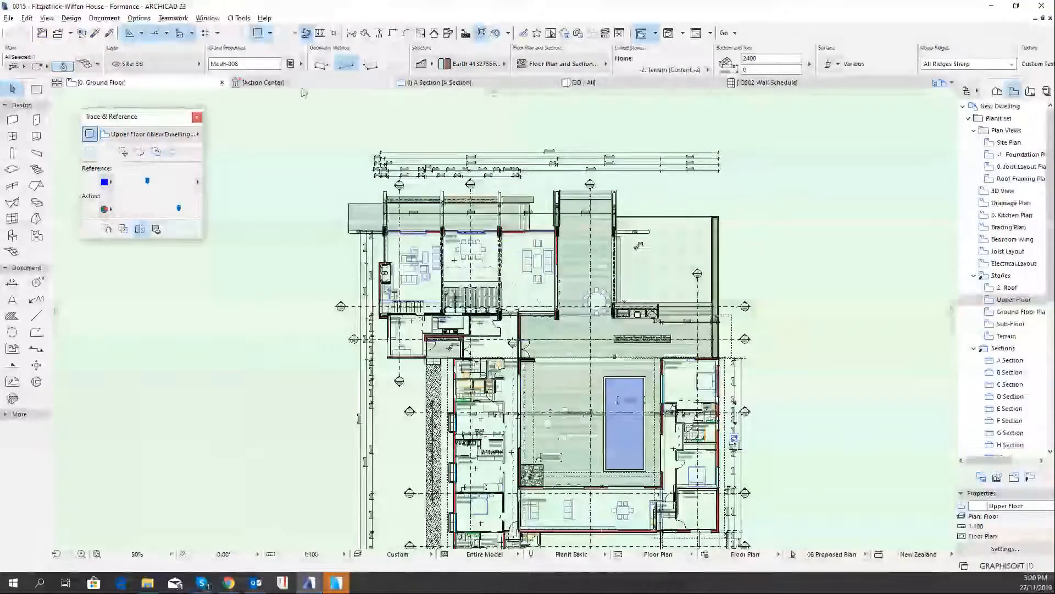
scroll(476, 278, "up", 1)
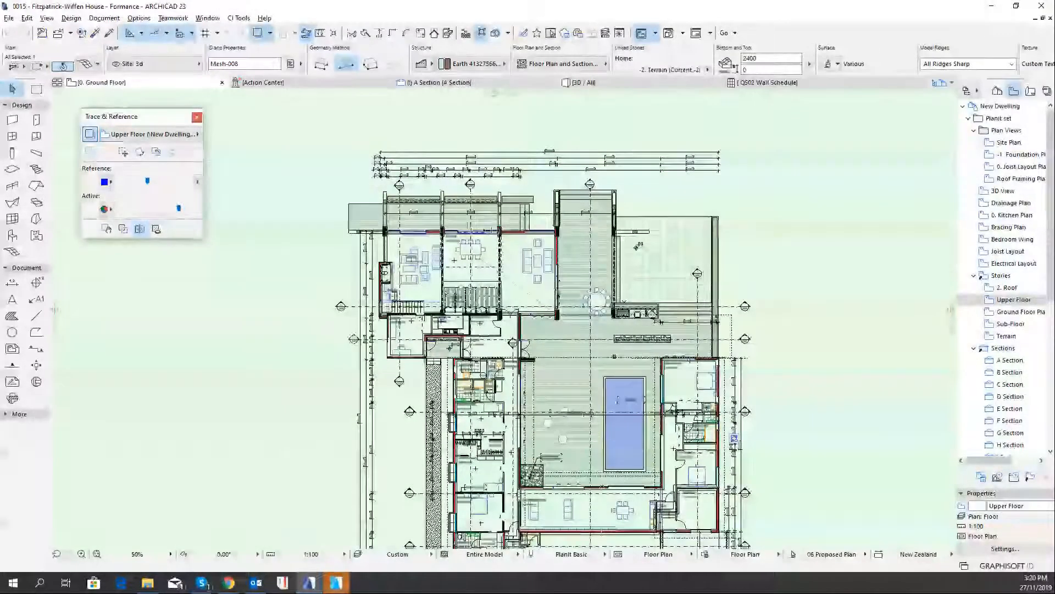
scroll(476, 279, "up", 4)
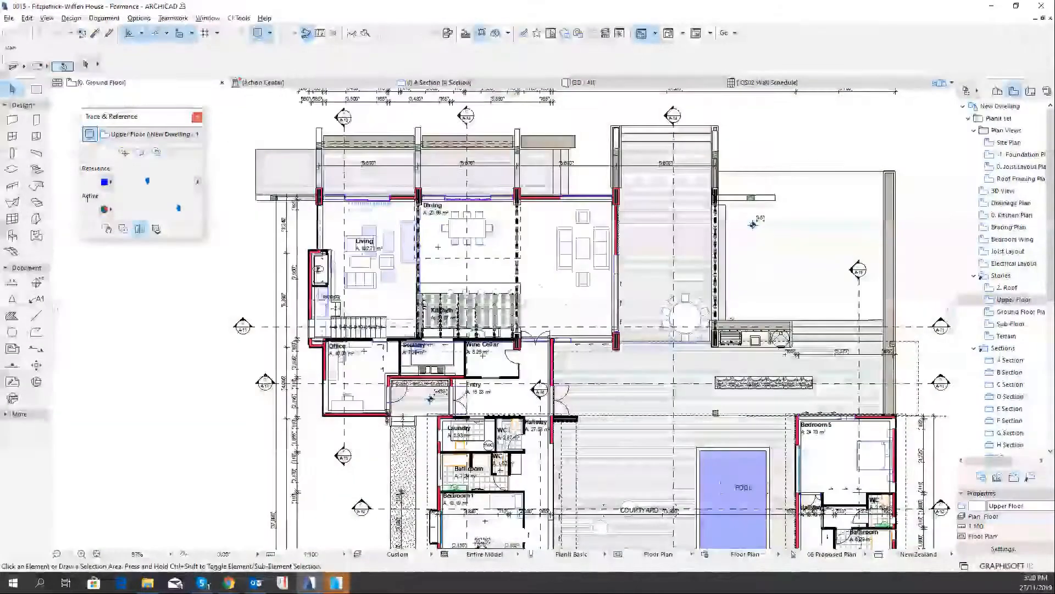
left_click(36, 89)
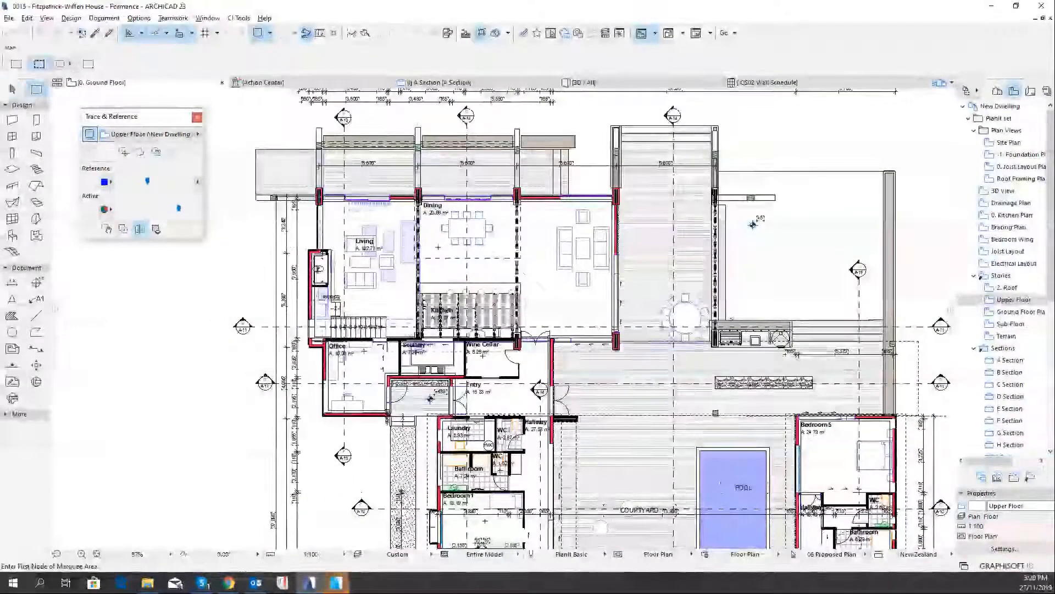
left_click(237, 100)
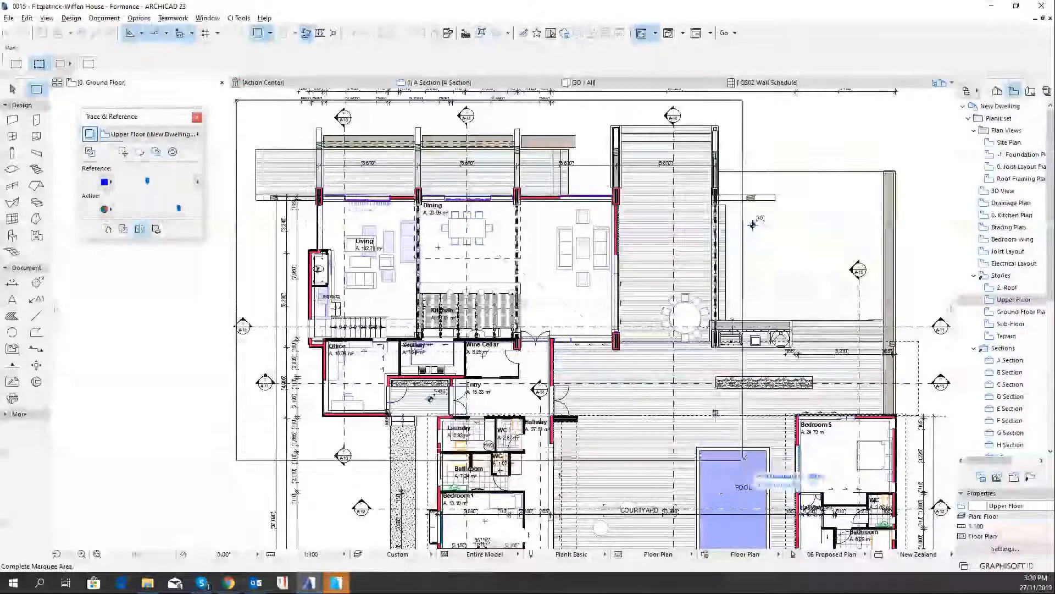
left_click(742, 460)
scroll(551, 279, "up", 1)
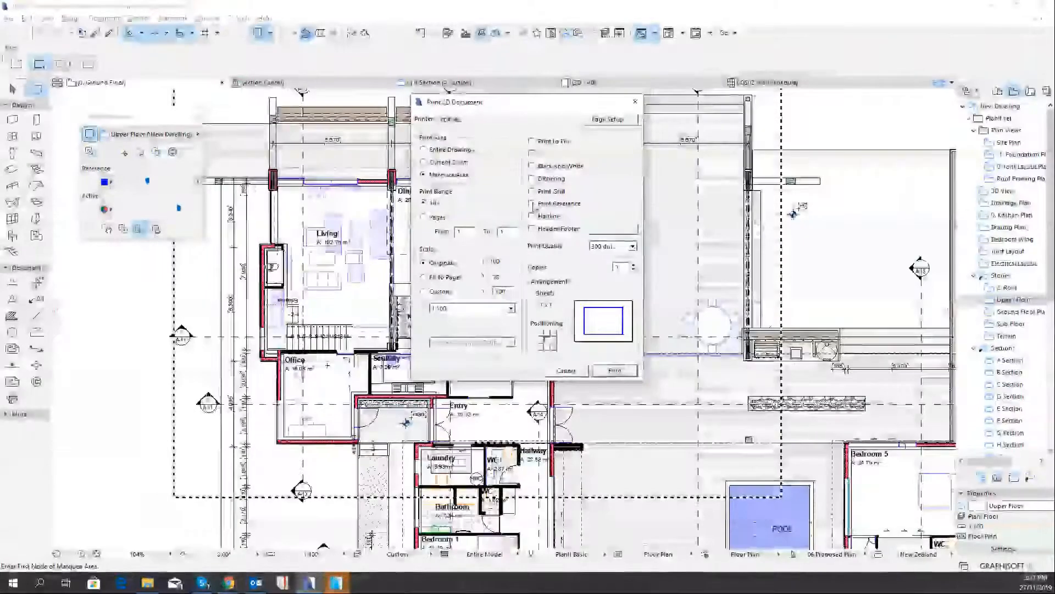
Print the marquee area with the trace reference included, and return from the PDF to the ground floor plan
left_click(532, 205)
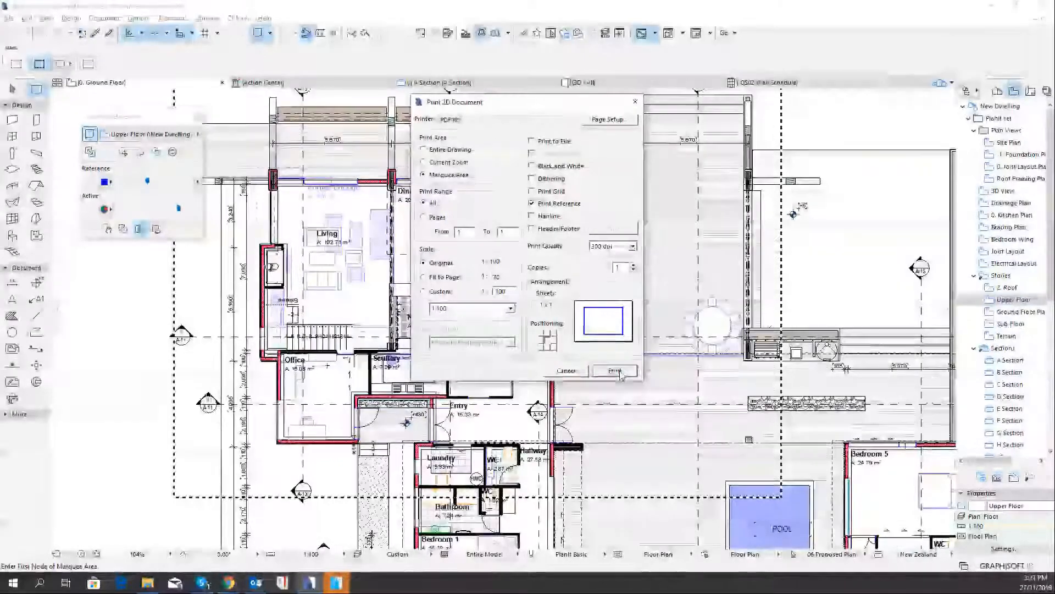
left_click(615, 371)
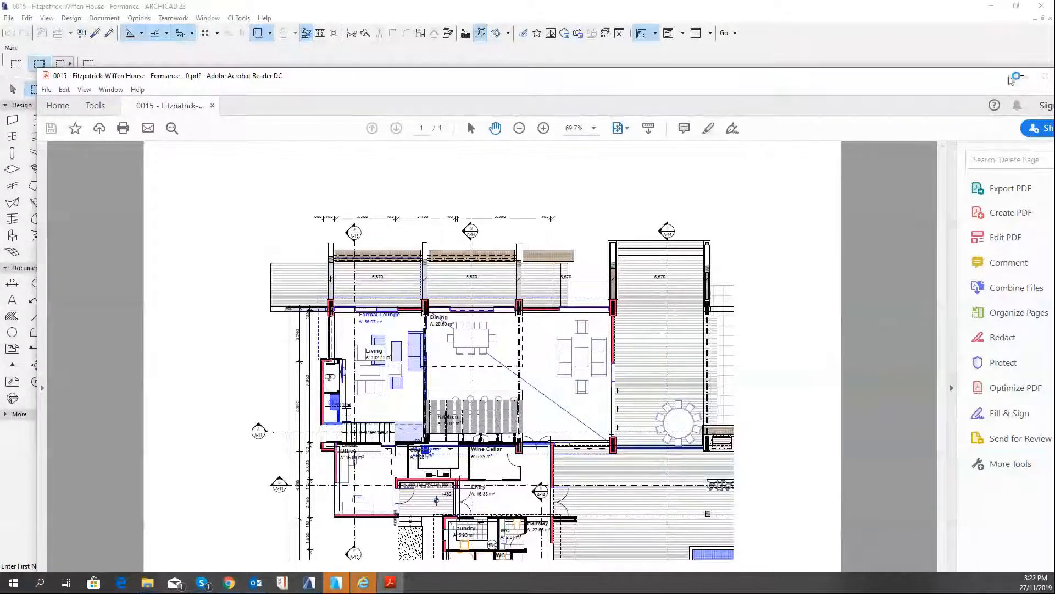
left_click(785, 12)
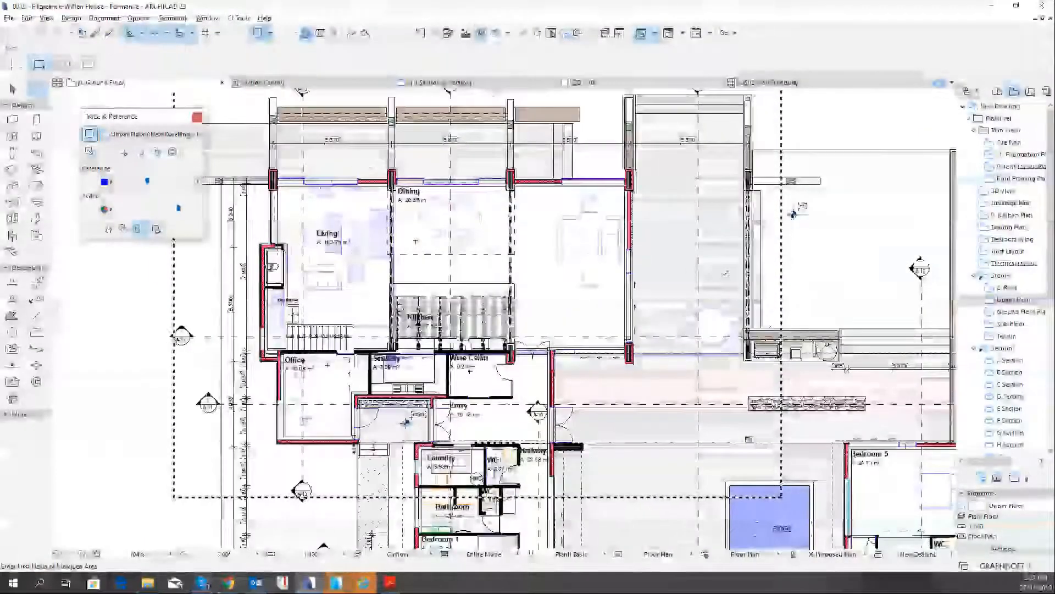
Open the A-05 Ground Floor Plan layout from the layout book
scroll(803, 207, "down", 4)
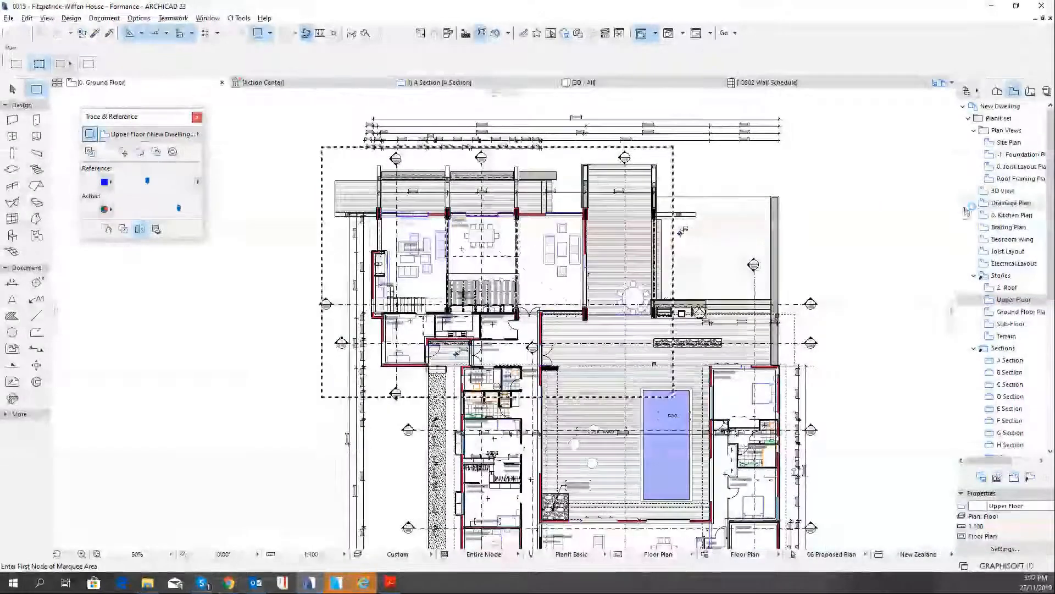
left_click(1031, 91)
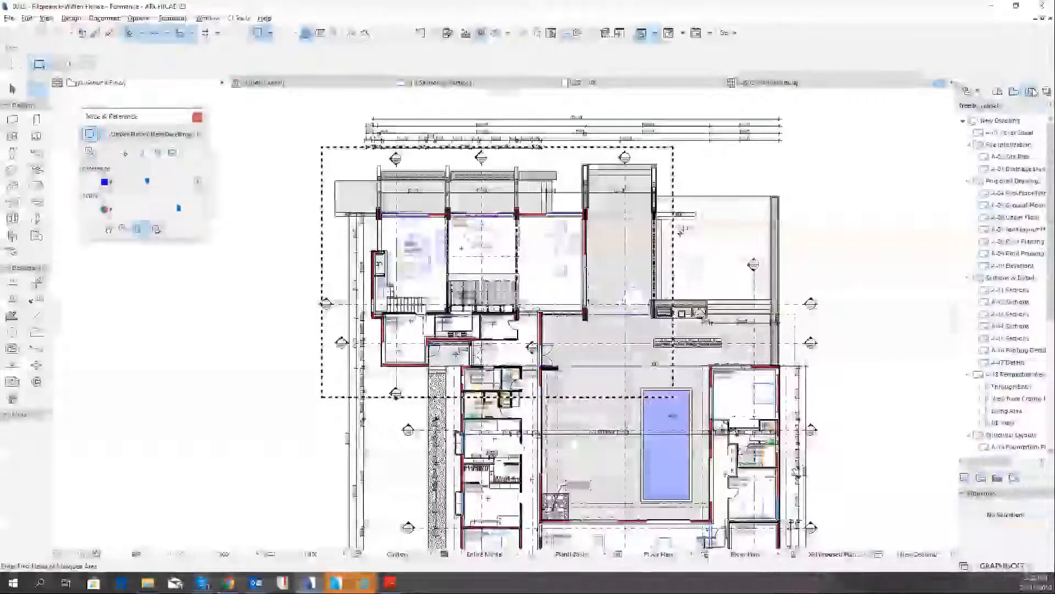
left_click(1023, 207)
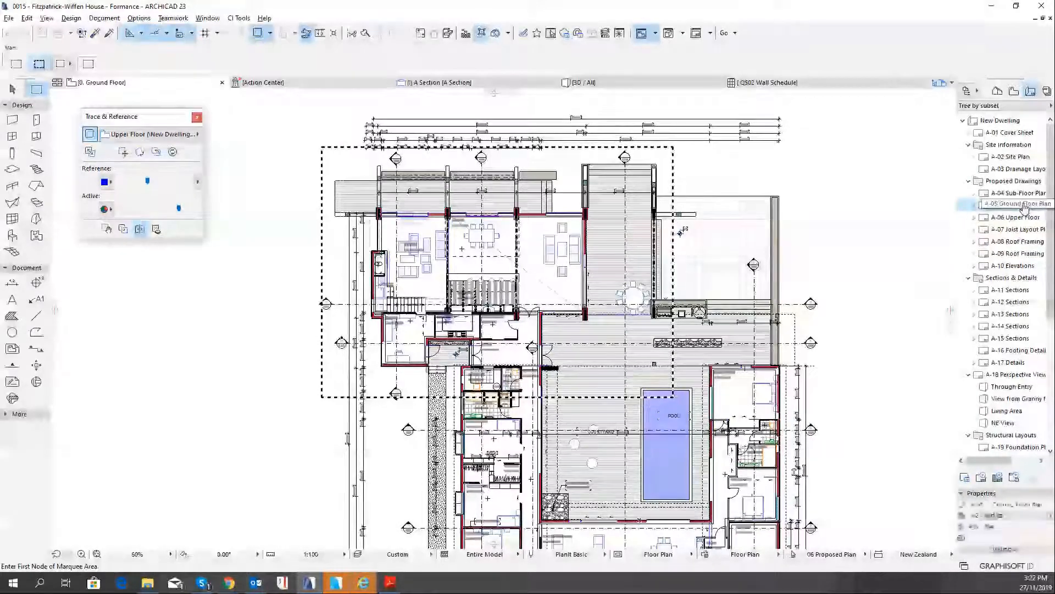
double_click(1019, 205)
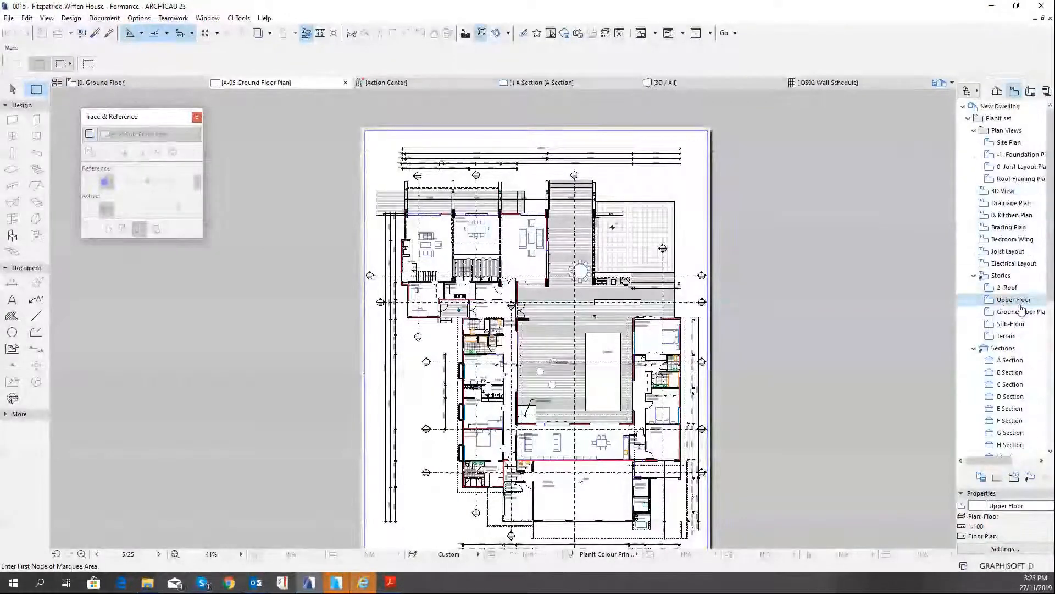
Show the Upper Floor view as the trace reference on the A-05 Ground Floor Plan layout
right_click(1015, 302)
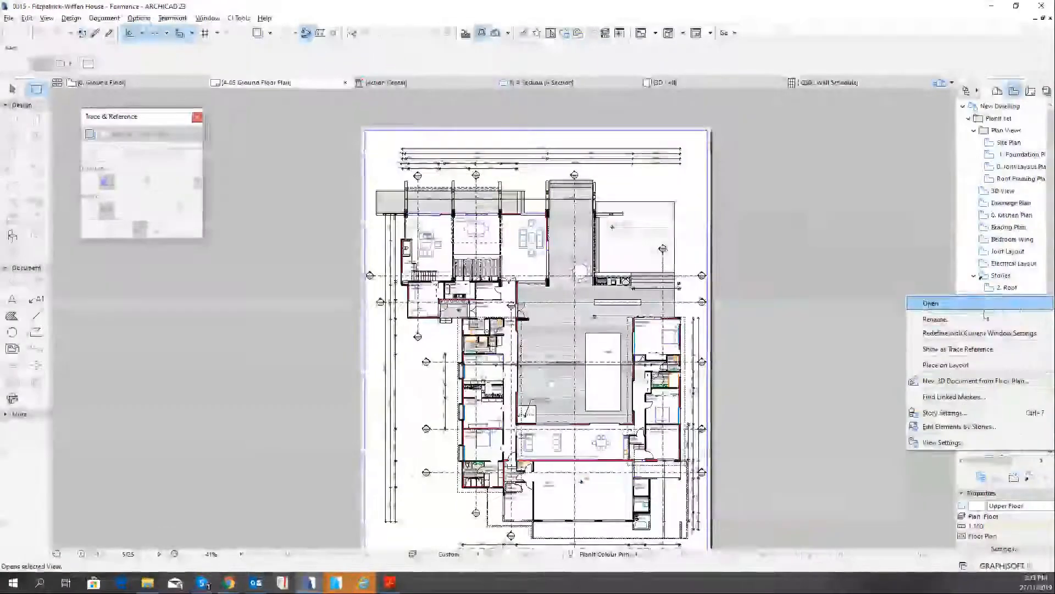
left_click(961, 349)
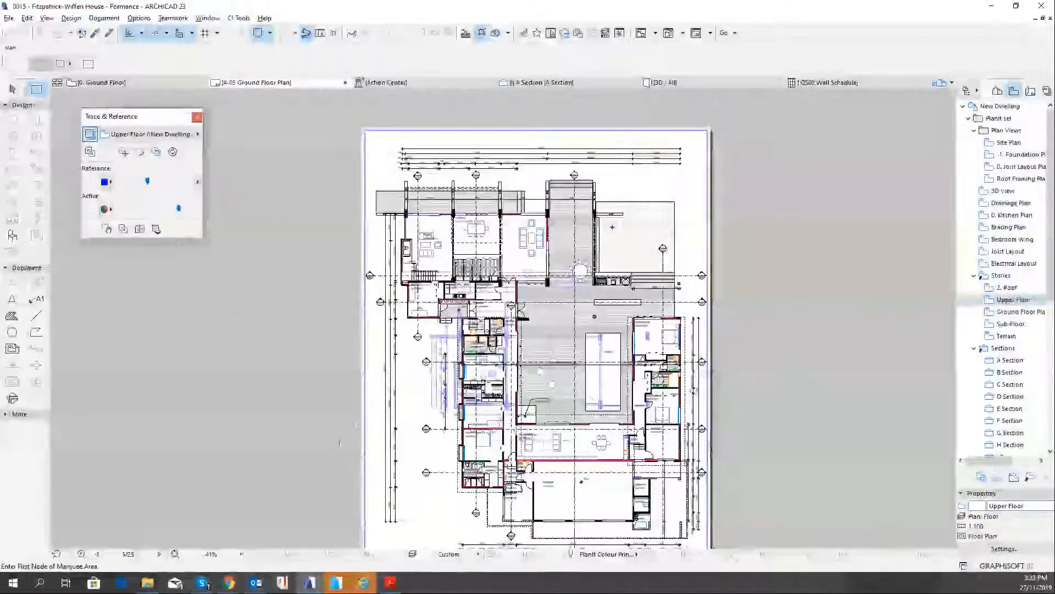
scroll(459, 300, "down", 3)
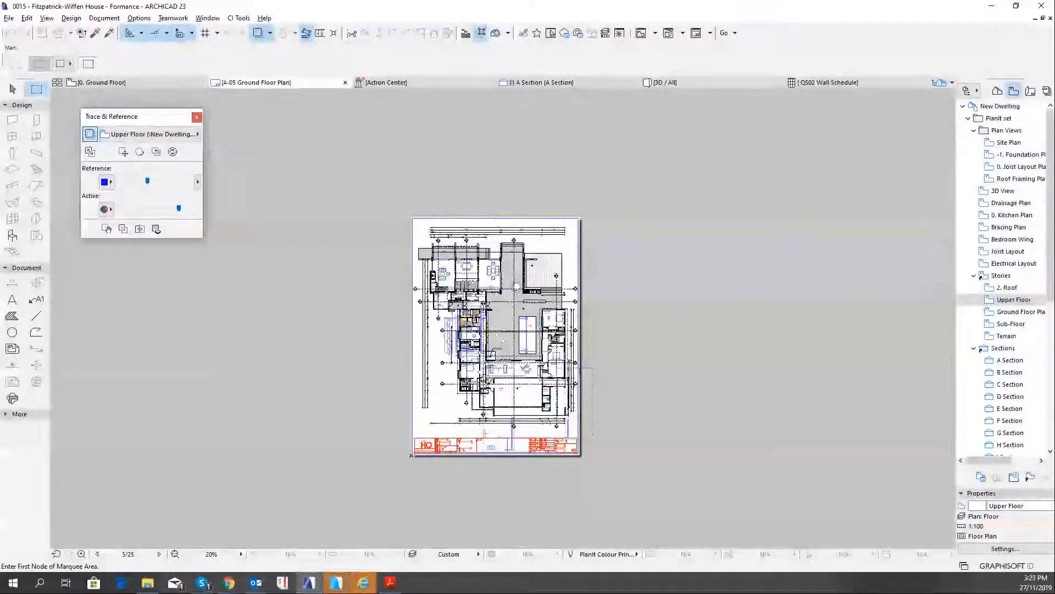
scroll(541, 367, "down", 2)
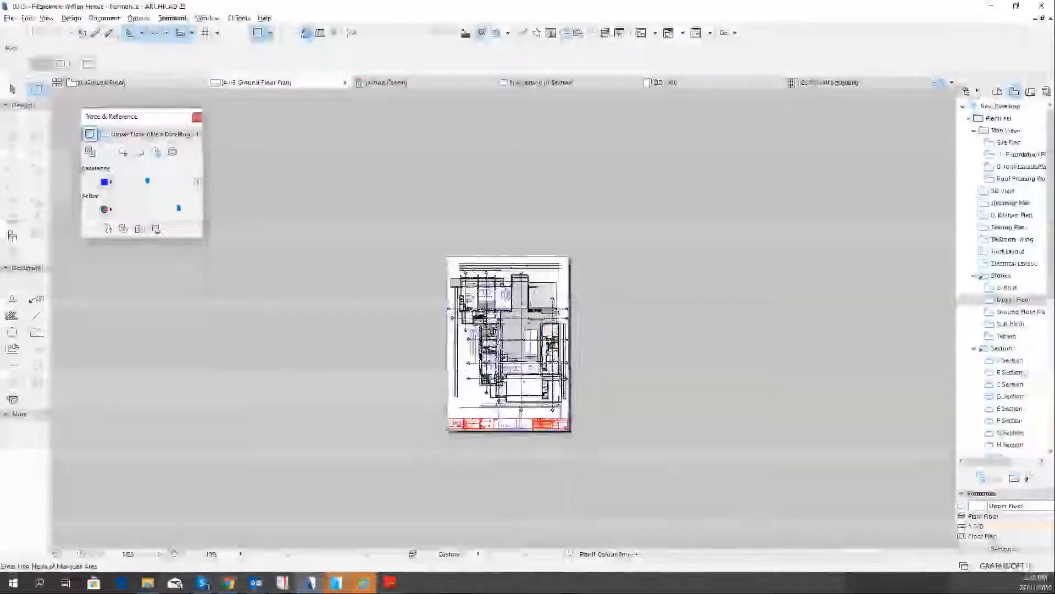
Move the Upper Floor reference so its column corner beside the Formal Lounge coincides with the matching ground floor column corner
scroll(488, 342, "up", 8)
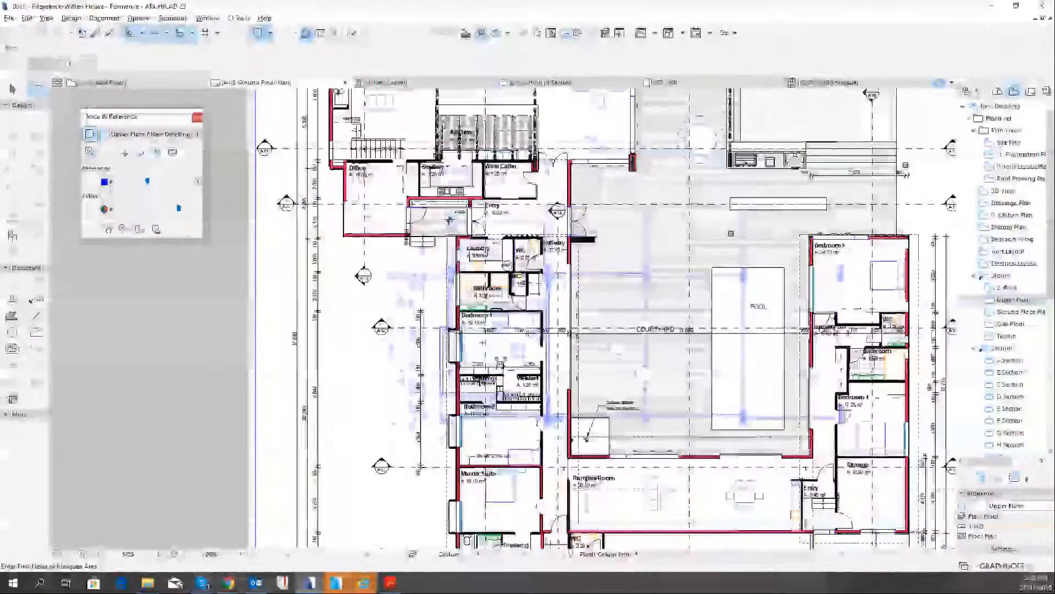
middle_click_drag(449, 219, 445, 226)
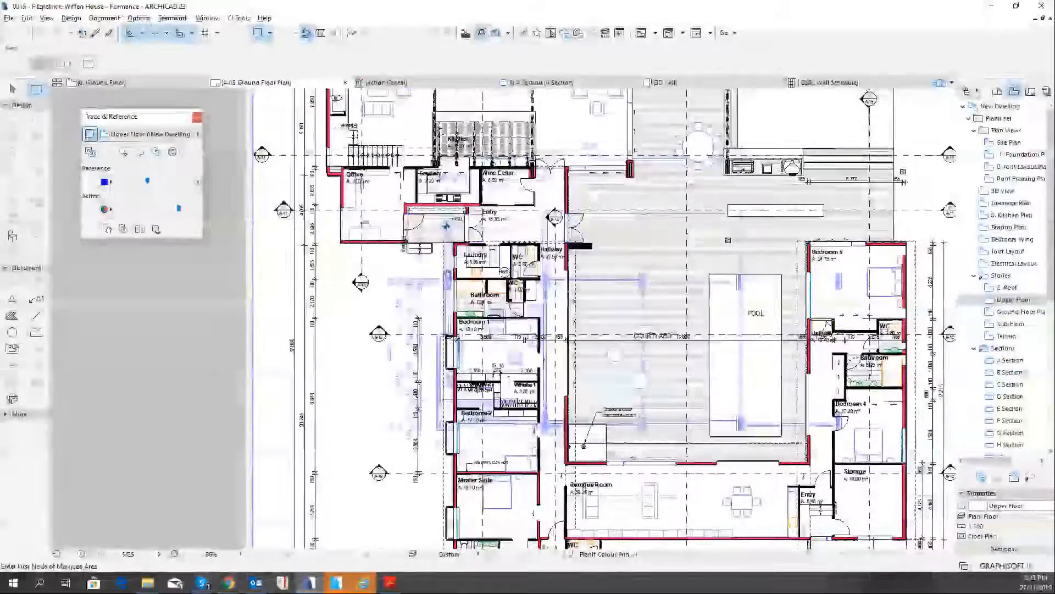
scroll(441, 294, "up", 3)
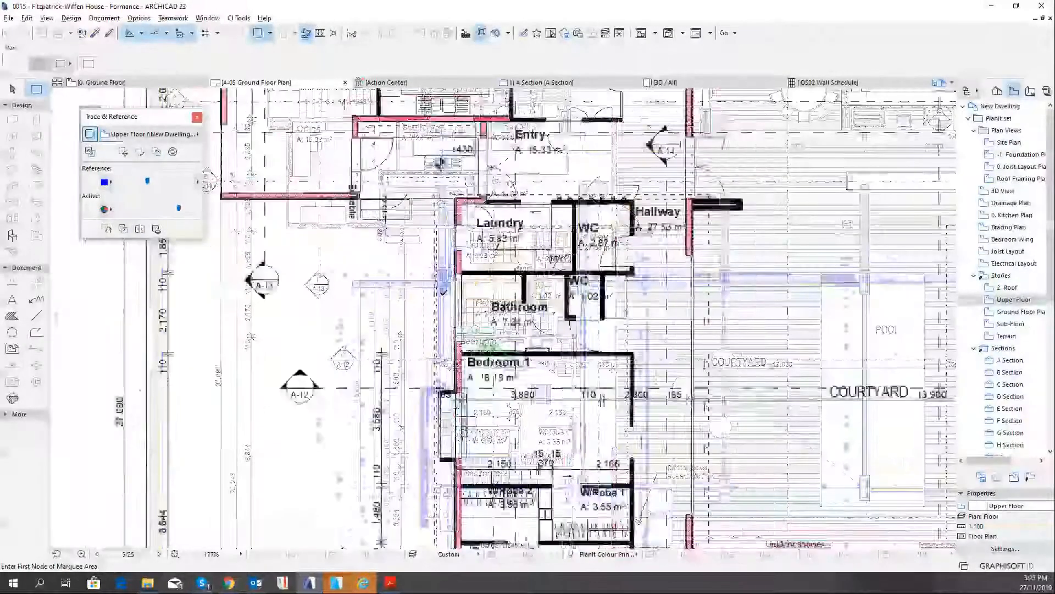
left_click(124, 154)
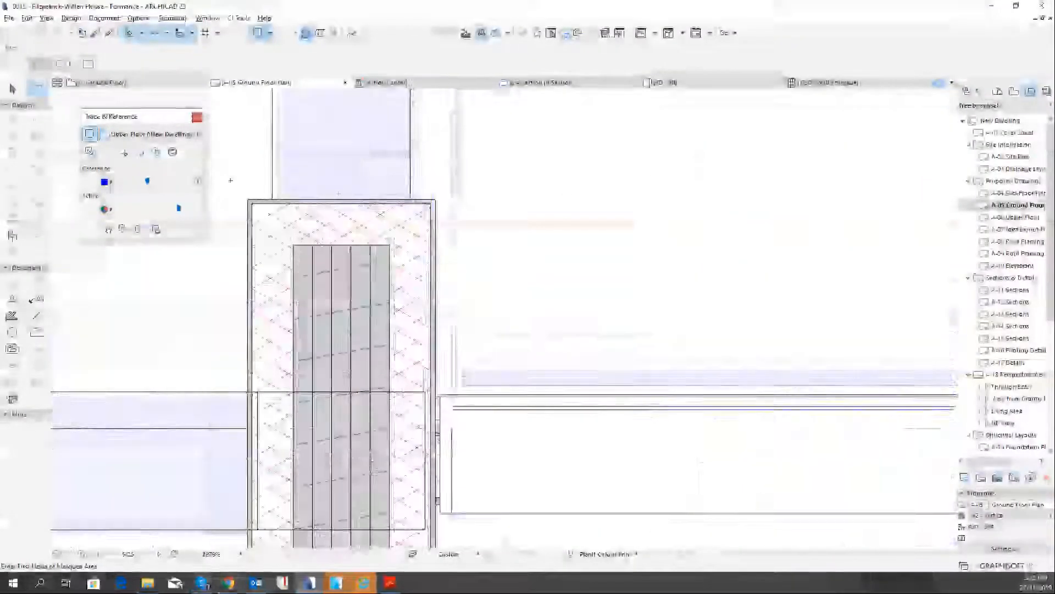
left_click(124, 153)
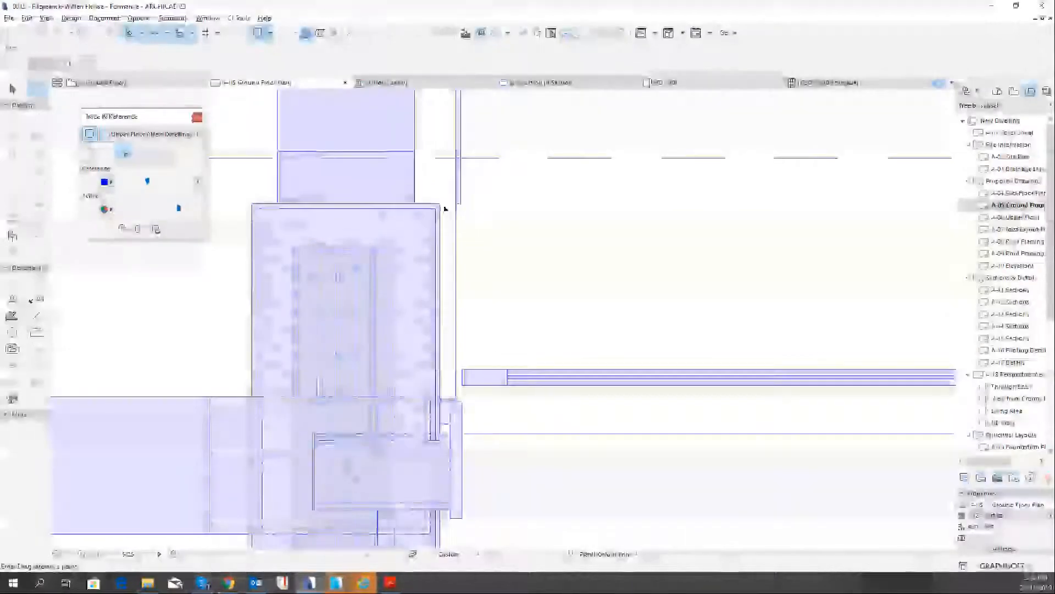
left_click(440, 204)
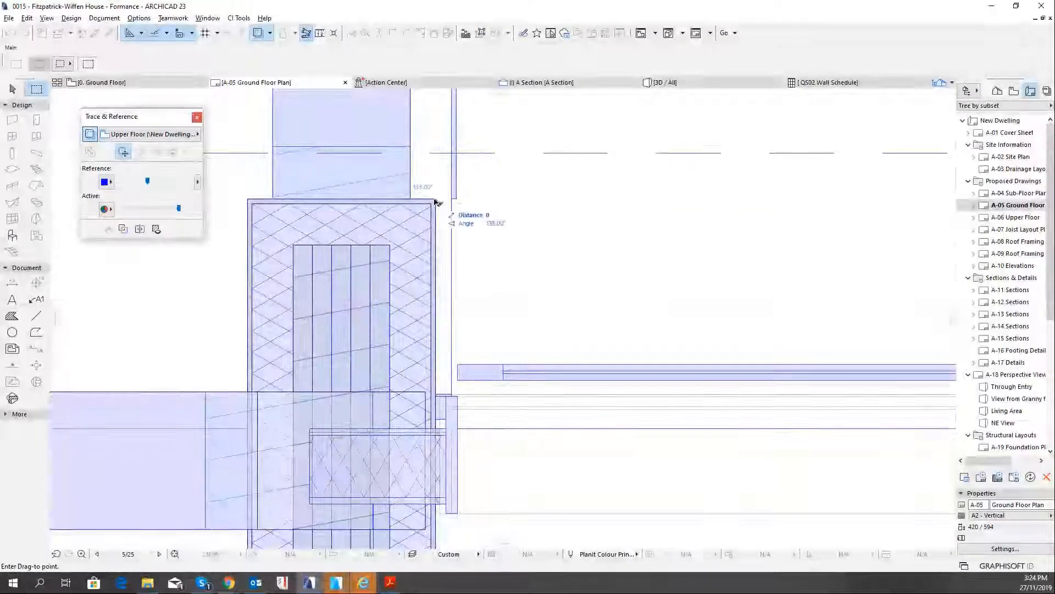
left_click(437, 202)
scroll(463, 215, "down", 1)
scroll(481, 216, "down", 5)
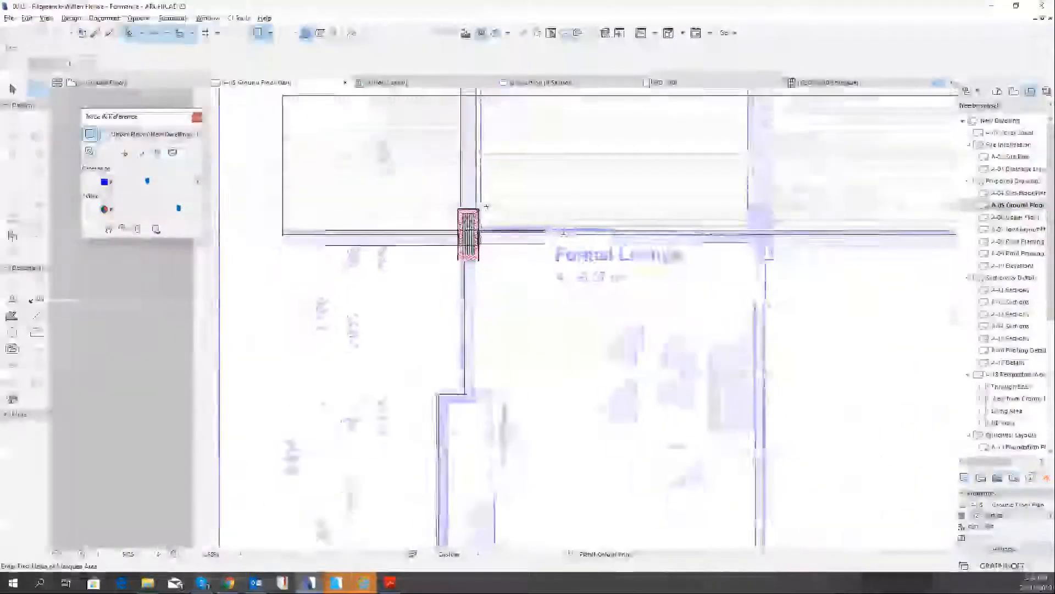
scroll(511, 206, "down", 4)
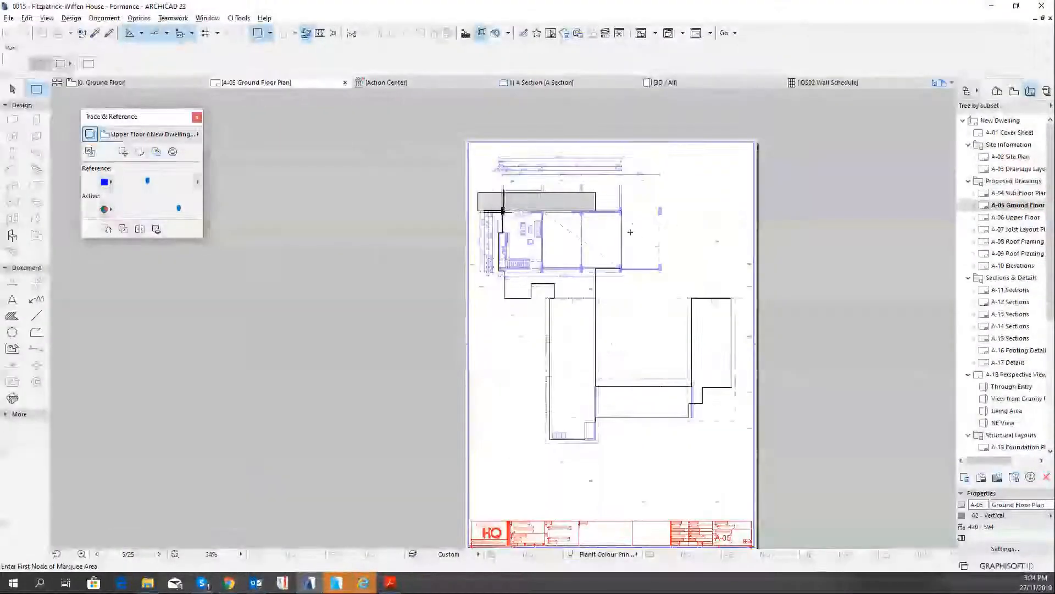
middle_click_drag(503, 211, 411, 208)
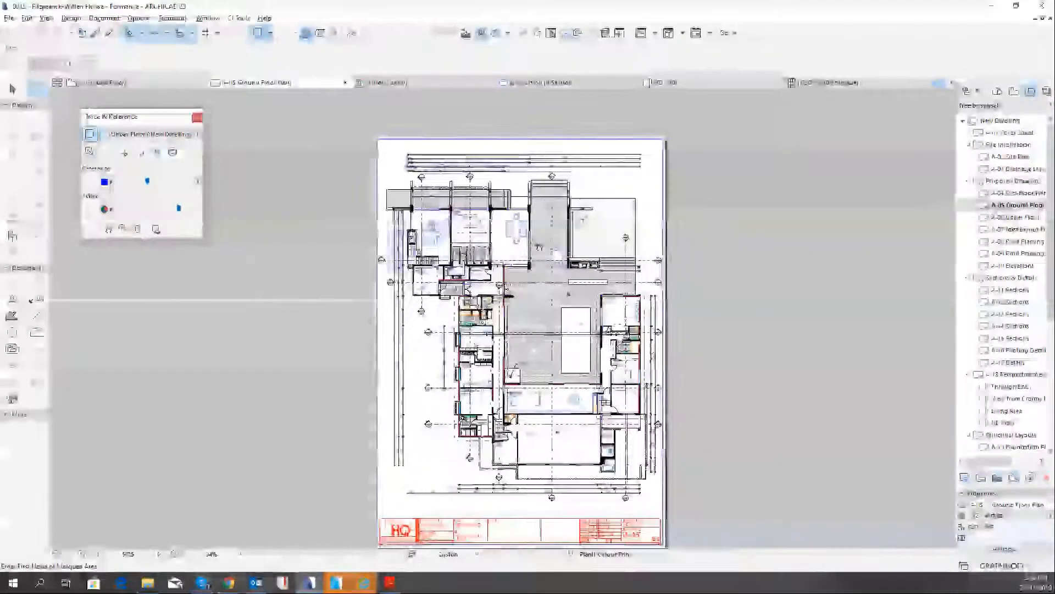
right_click(350, 209)
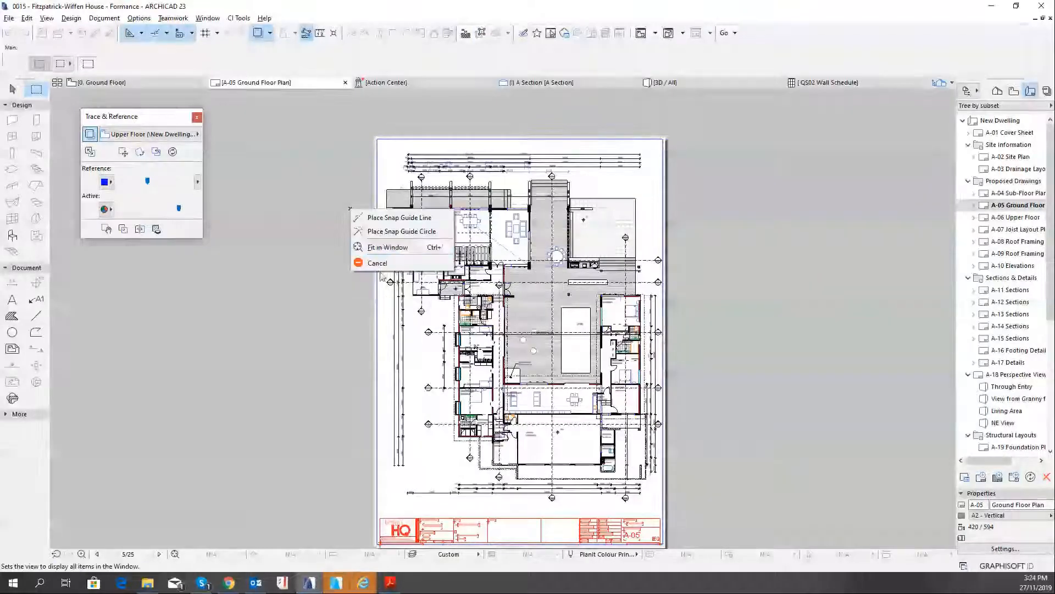
left_click(377, 264)
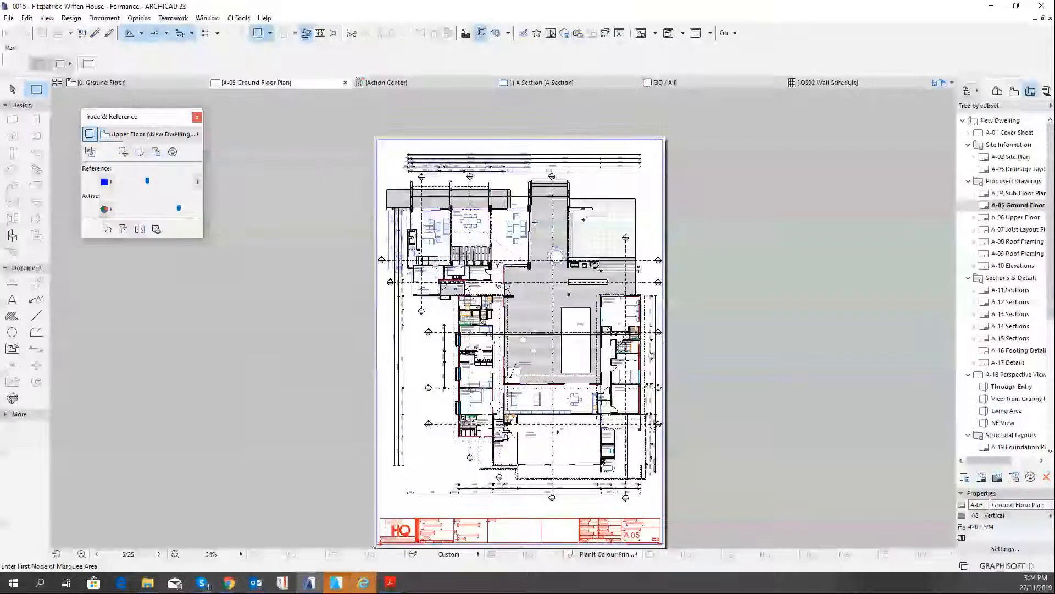
Review the layout's print settings with the Print Reference option, and the visible element types of the Upper Floor reference
key("ctrl+p")
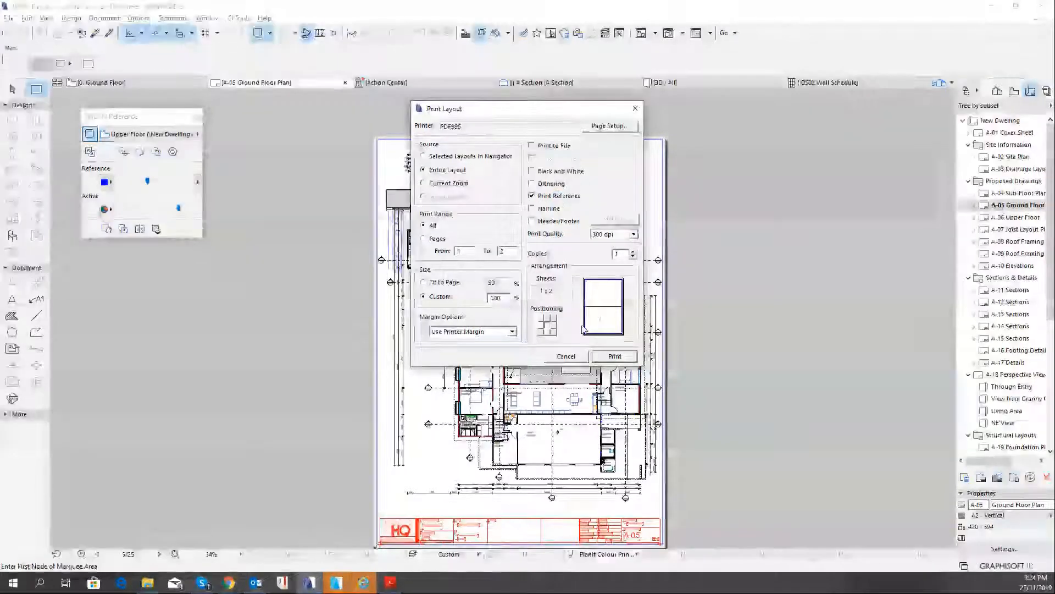
left_click(572, 357)
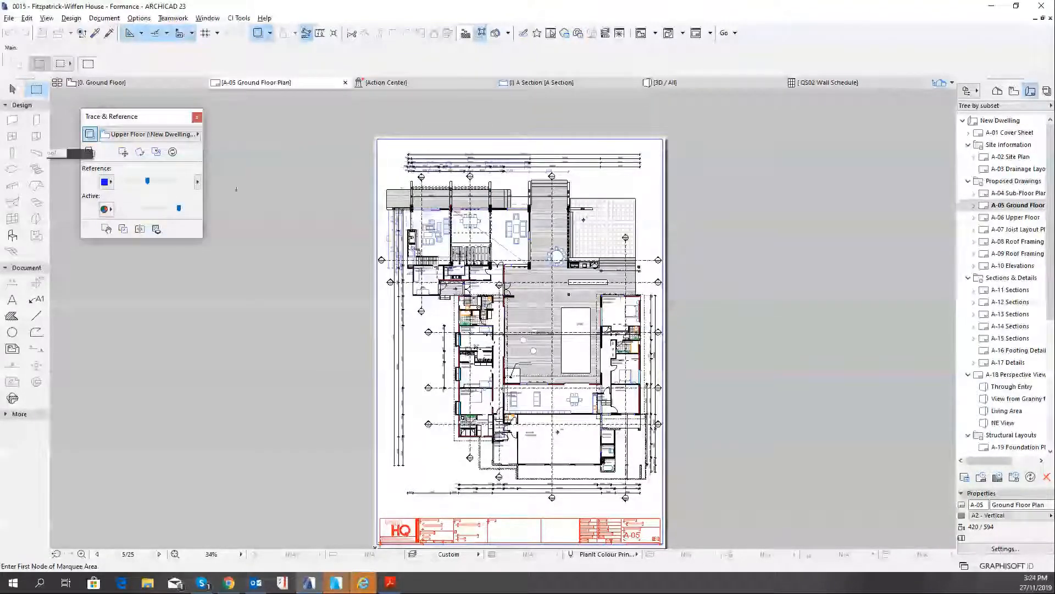
left_click(196, 183)
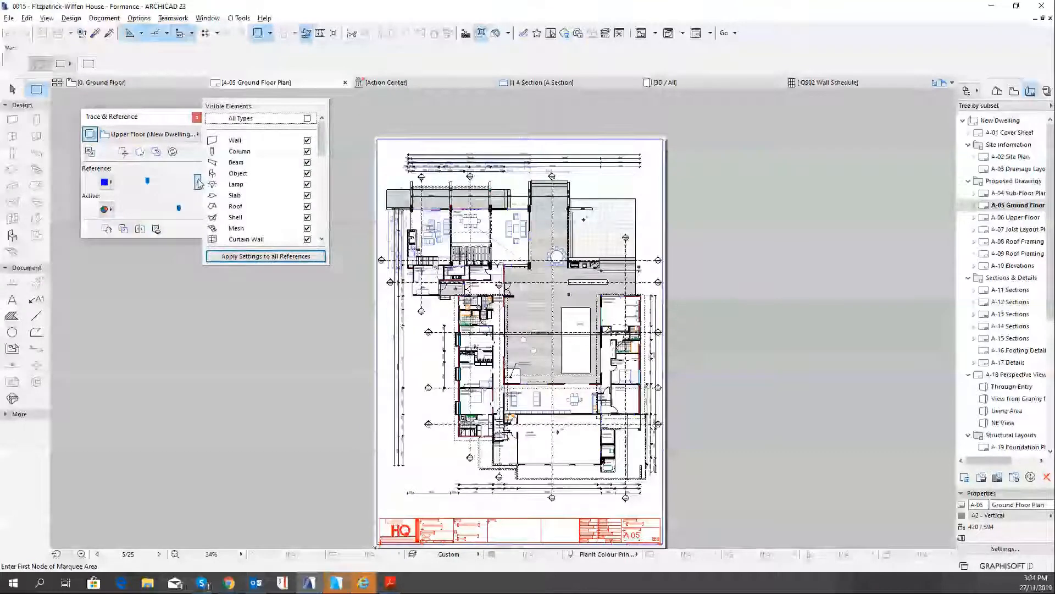
left_click(198, 183)
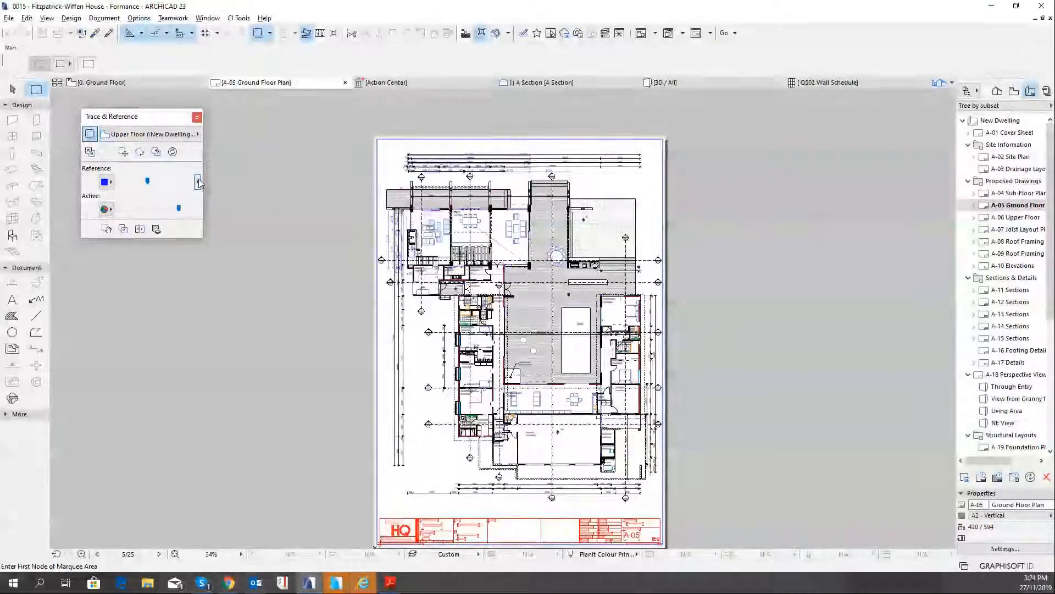